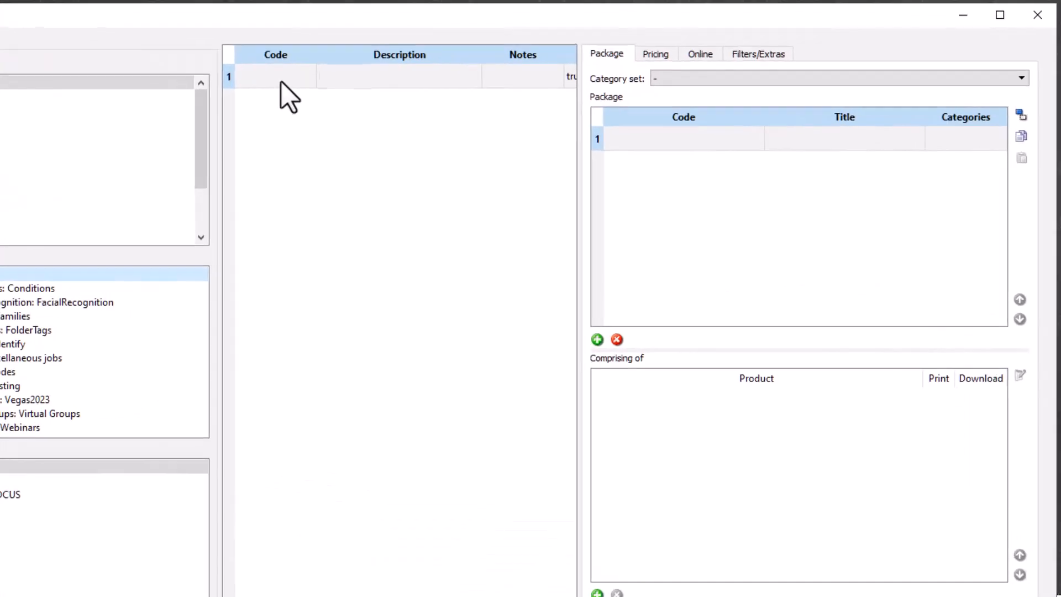
# Give the new offer the code $CSP$ and the description "tsPortal Customer Service"
pyautogui.click(281, 80)
pyautogui.click(281, 80)
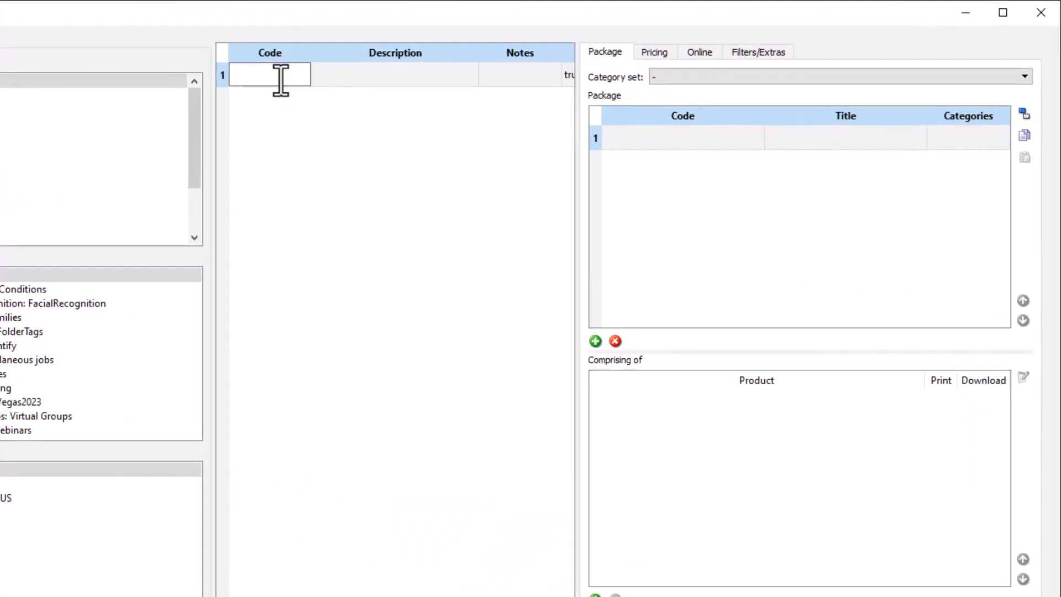
pyautogui.write('$CSP$')
pyautogui.click(370, 77)
pyautogui.click(370, 77)
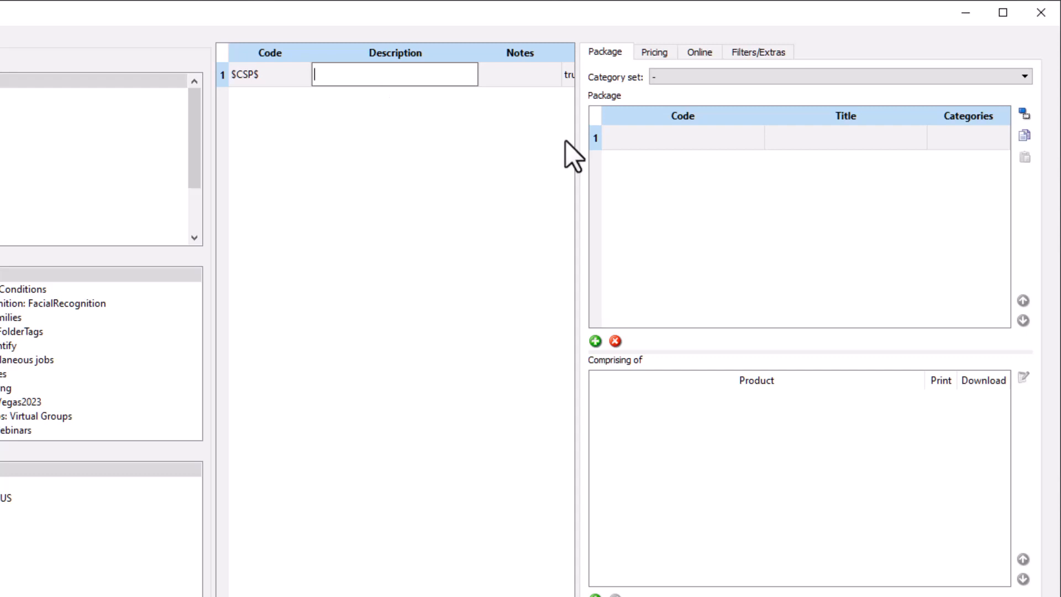
pyautogui.write('tsPortal Customer Service')
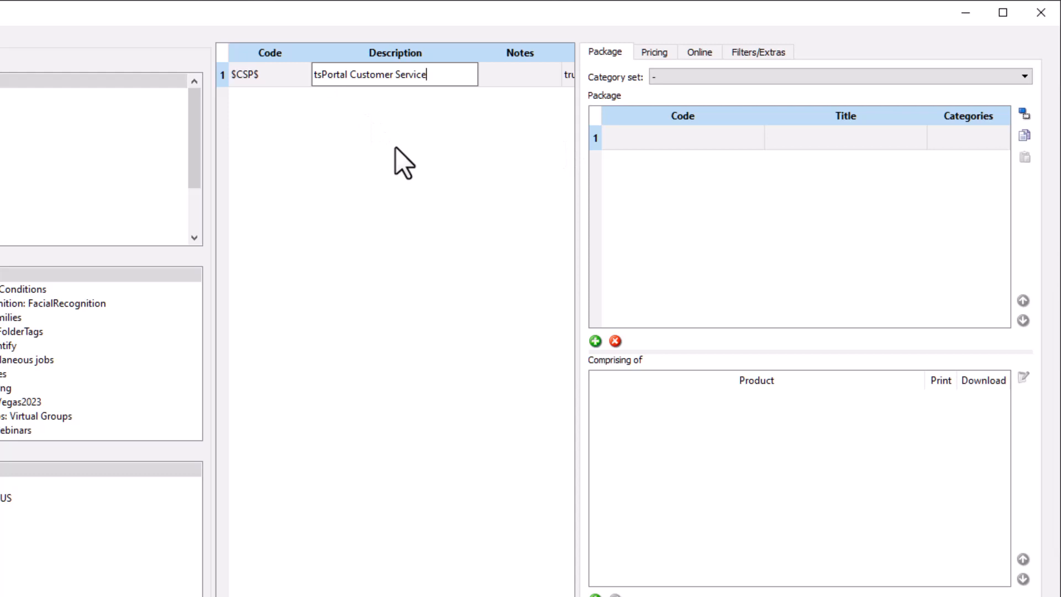
# Define the offer's first package with the code #csAddOns and the title "Customer Service Packages"
pyautogui.click(649, 142)
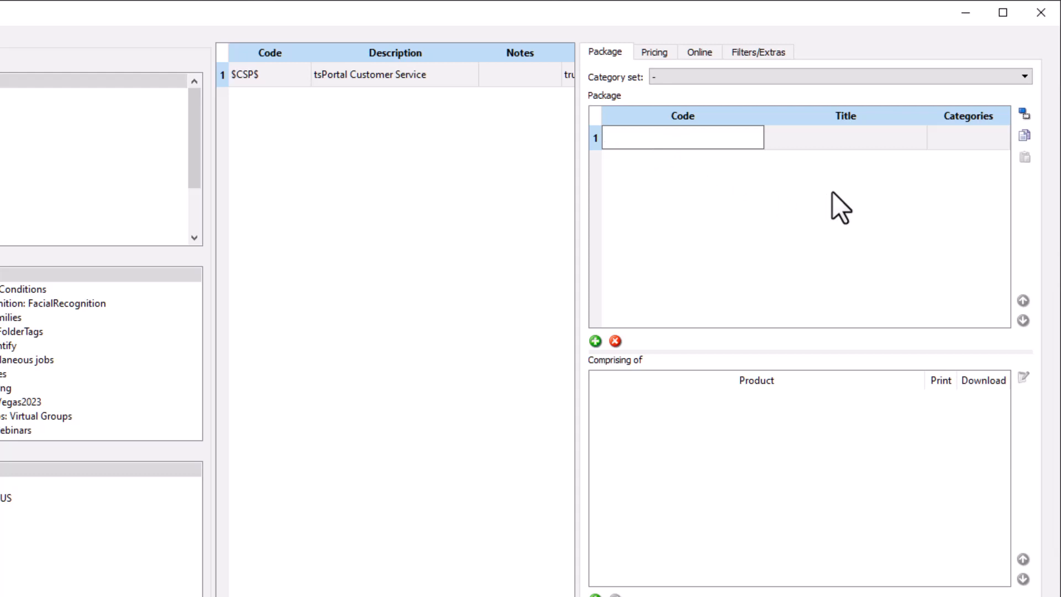
pyautogui.write('#csAddOns')
pyautogui.click(798, 137)
pyautogui.click(798, 138)
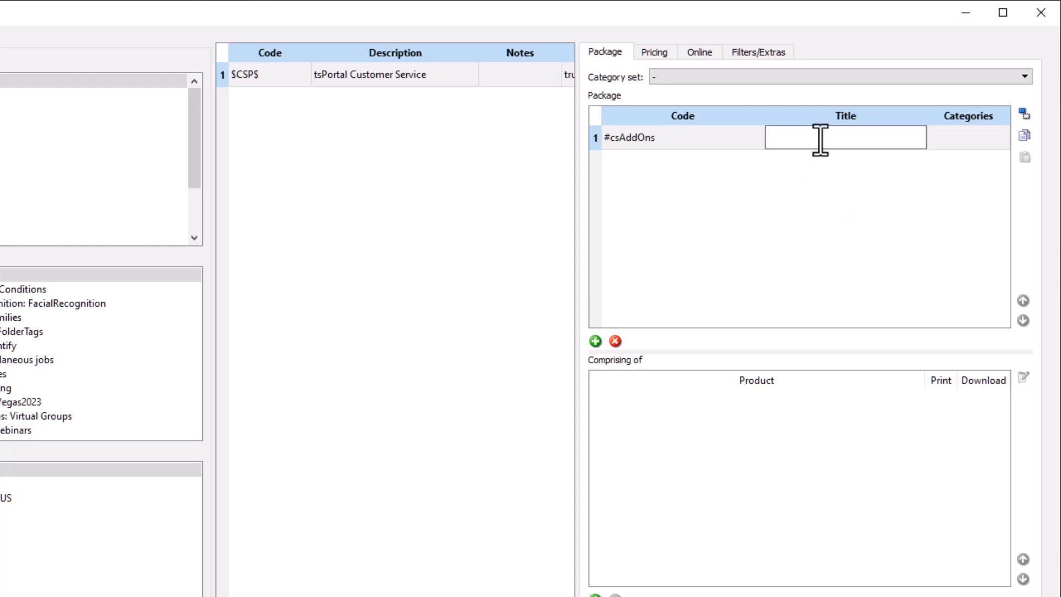
pyautogui.write('Customer Service Packages')
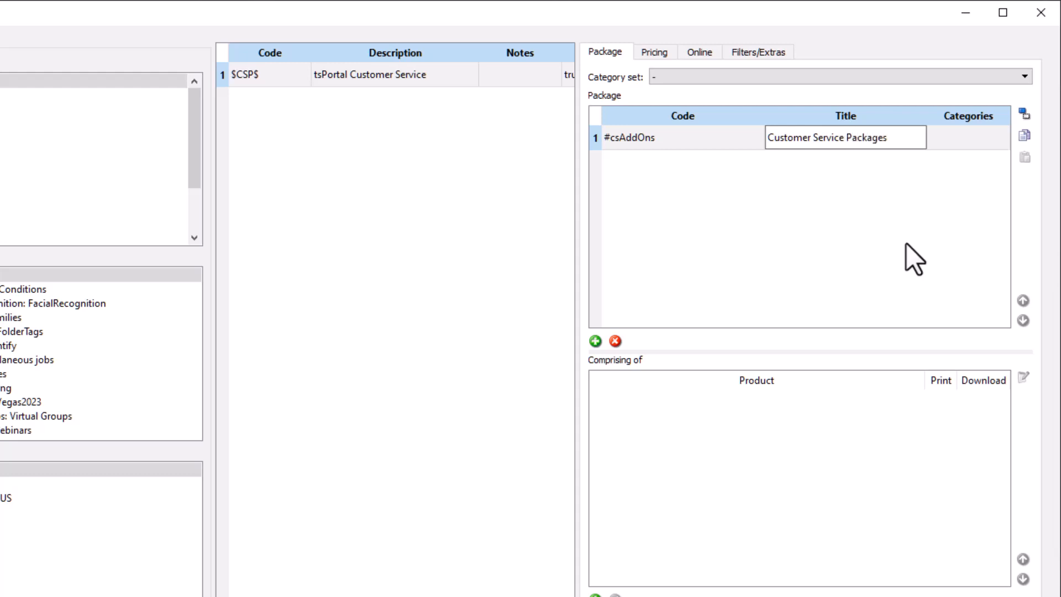
pyautogui.press('Return')
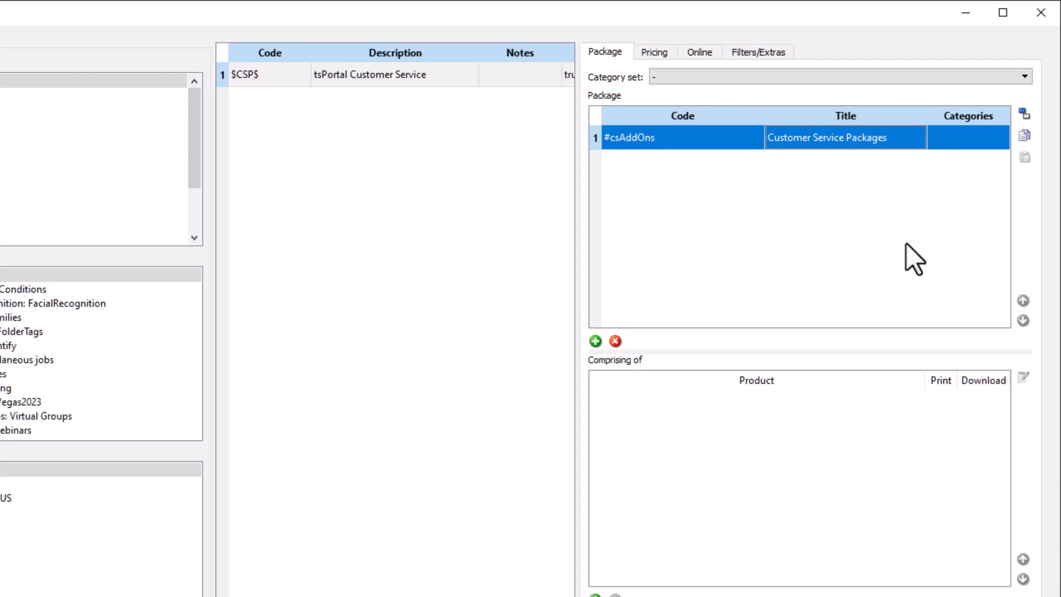
# Add a second package with the code #csDIG and the title "Digital Add Ons", and check the pricing of both packages
pyautogui.click(595, 341)
pyautogui.click(662, 168)
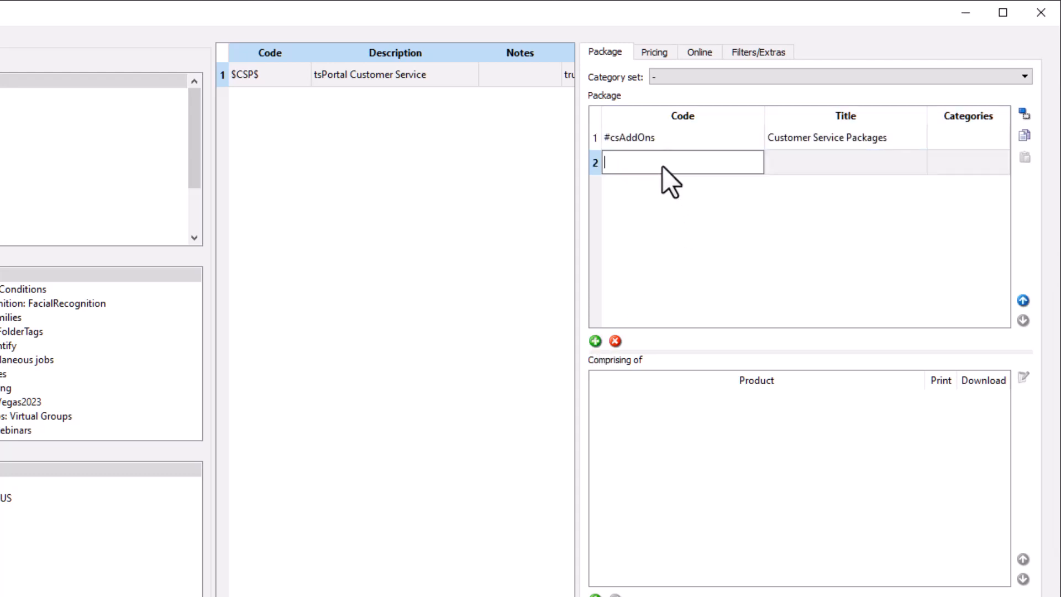
pyautogui.write('#csDIG')
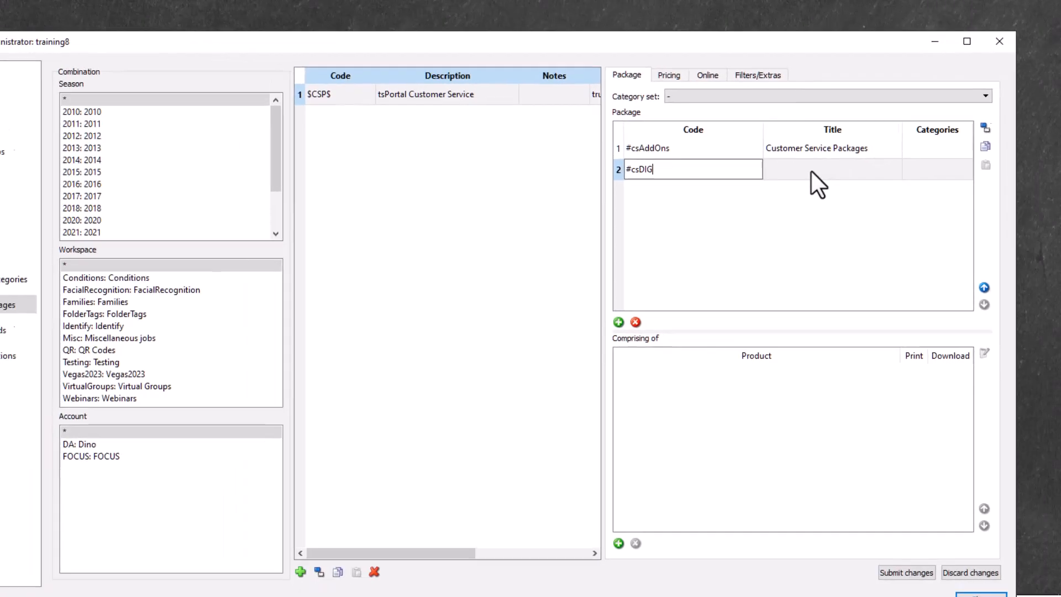
pyautogui.click(821, 165)
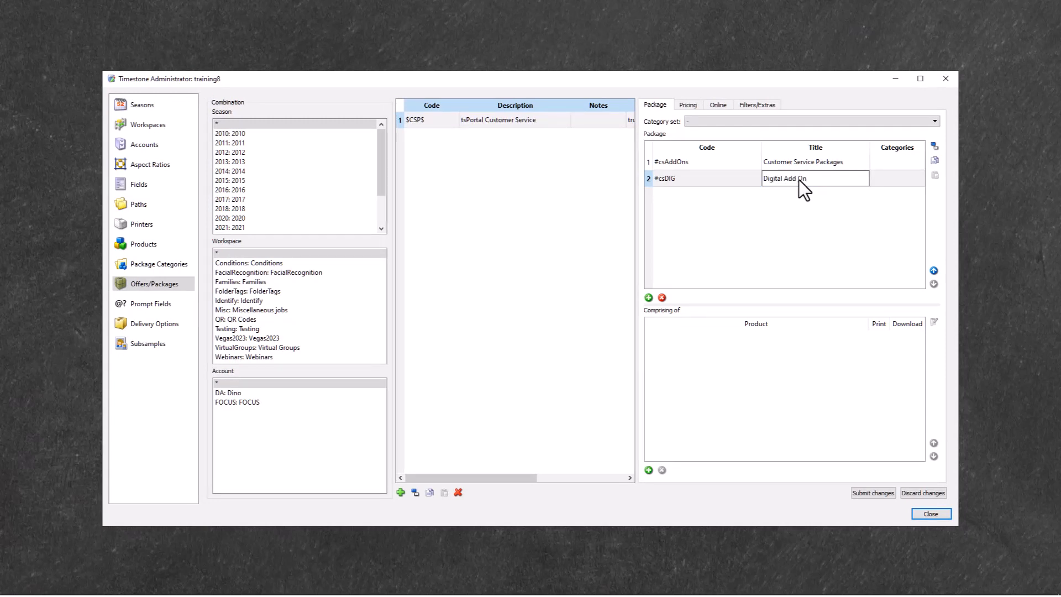
pyautogui.click(818, 224)
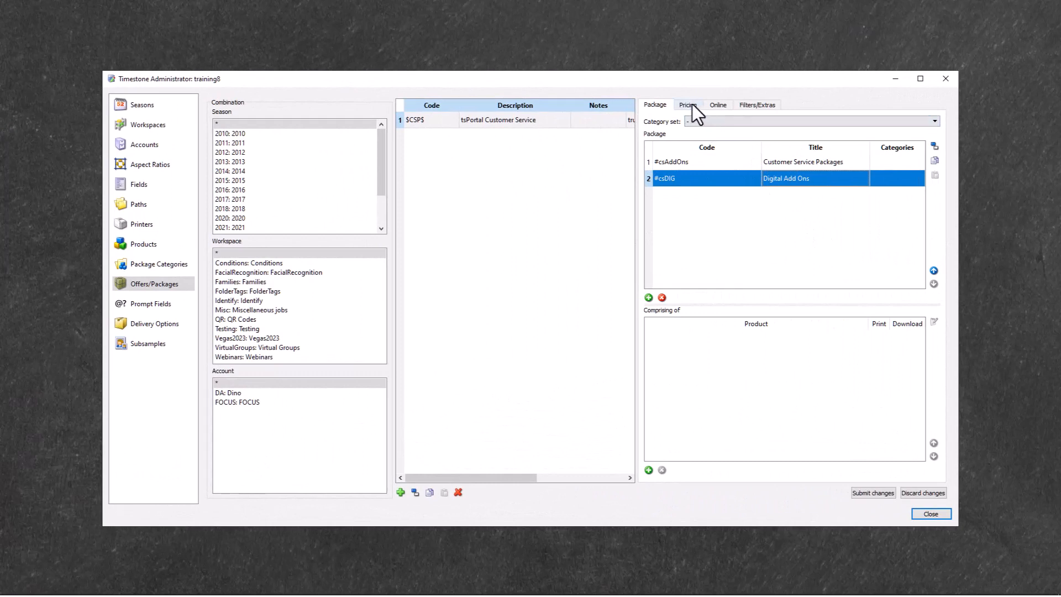
pyautogui.click(692, 104)
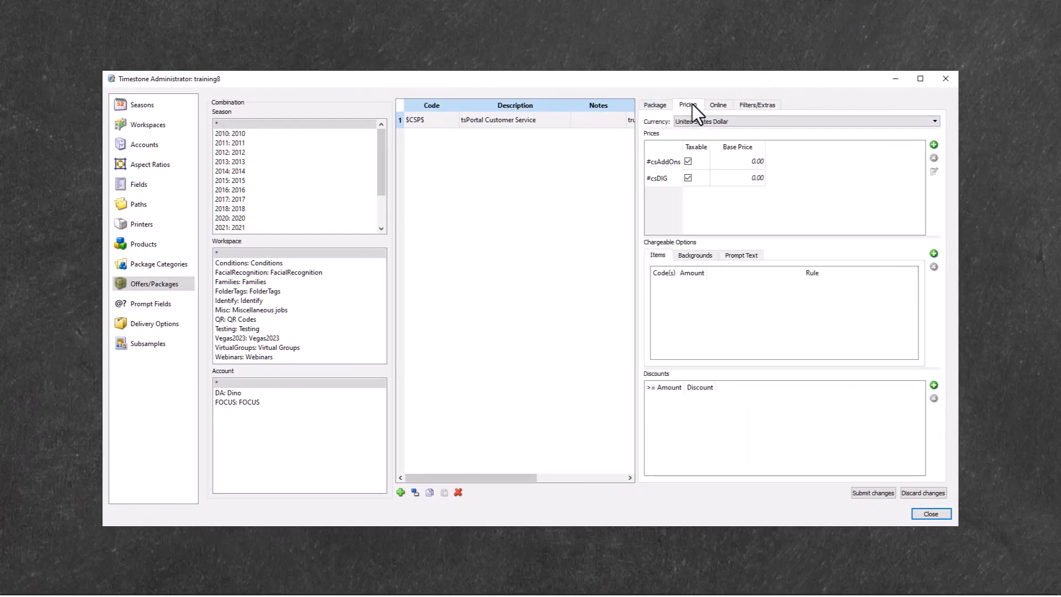
pyautogui.click(658, 105)
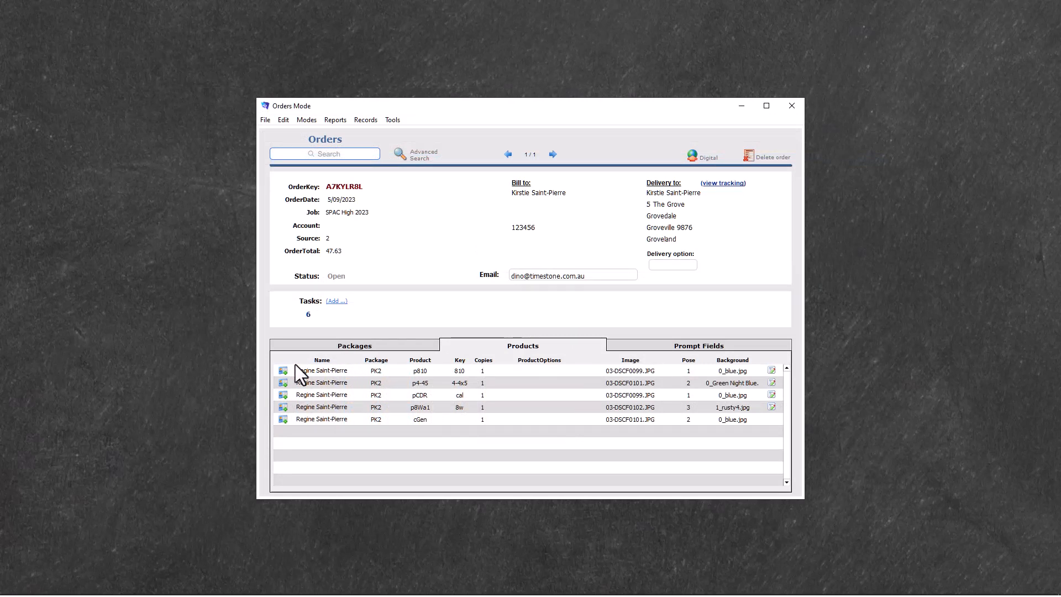
# In Orders Mode, start adding a customer service package from the order's PK2 package line and choose #csAddOns as the package
pyautogui.click(303, 349)
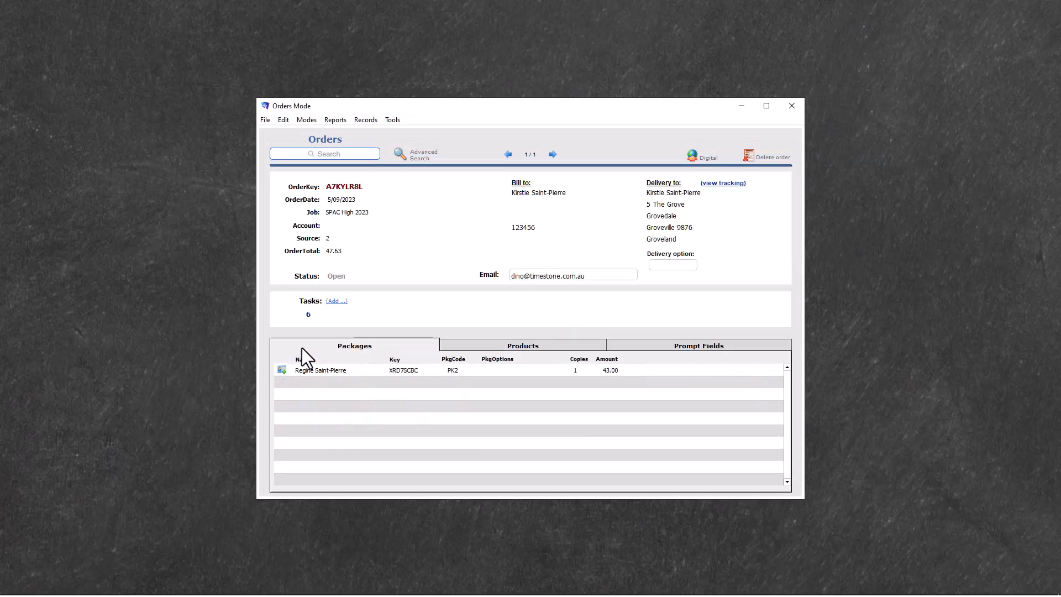
pyautogui.click(280, 368)
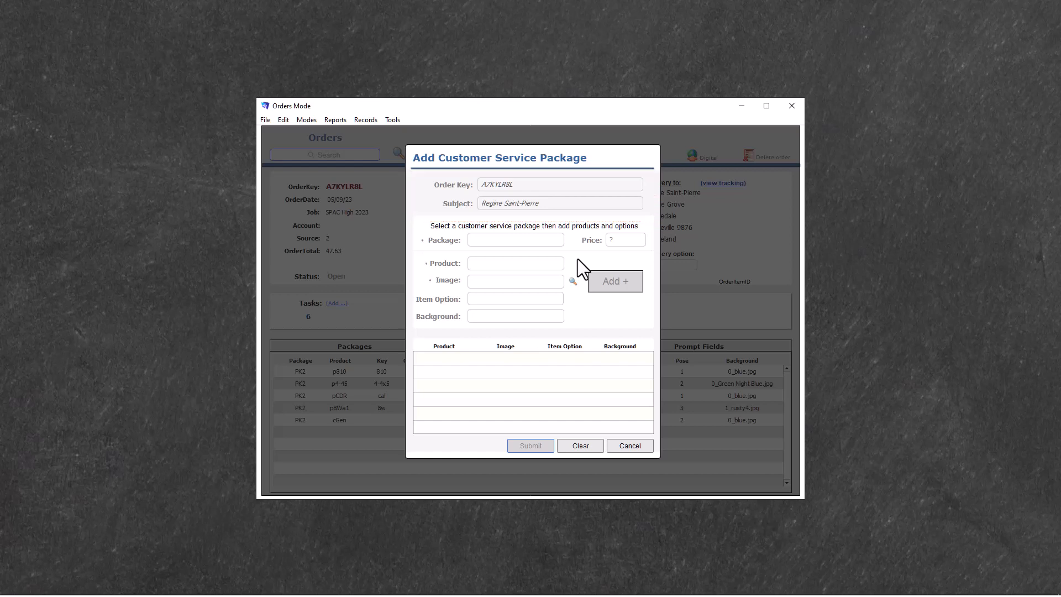
pyautogui.click(535, 238)
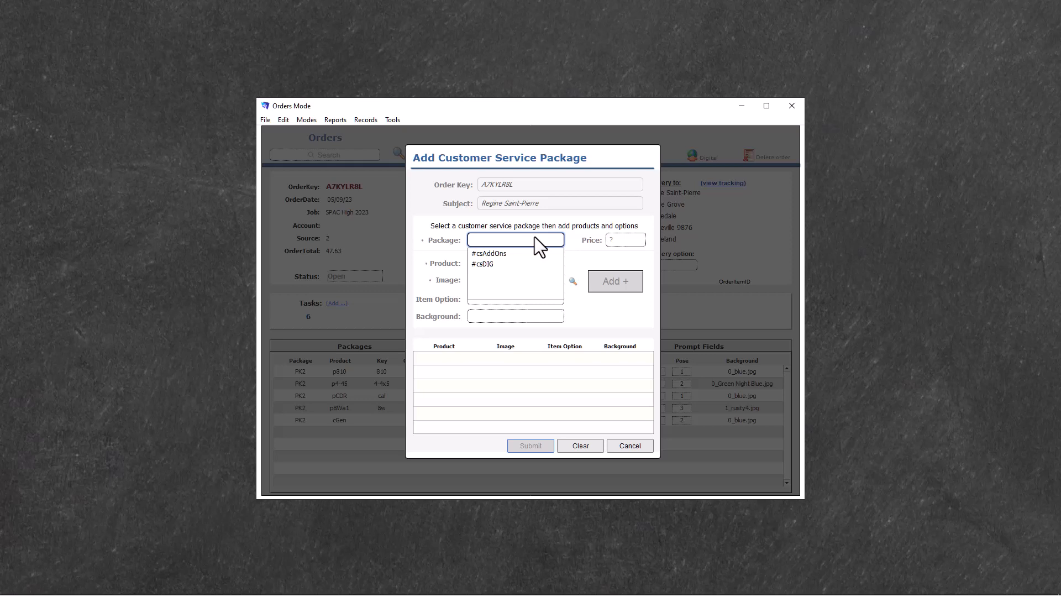
pyautogui.click(489, 255)
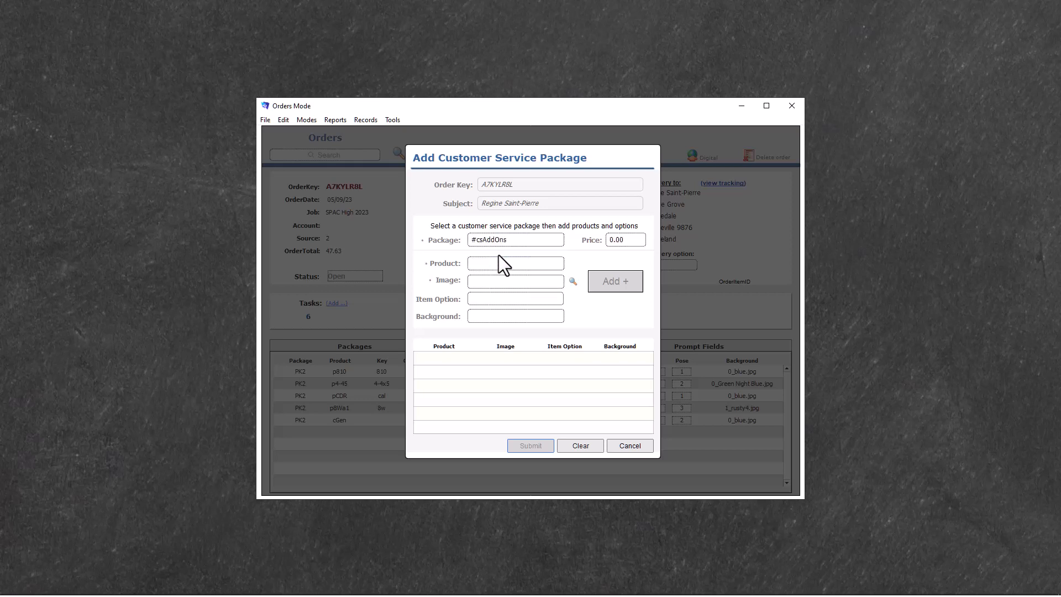
# Add product pGIFT1 with image 03-DSCF0099.JPG and background 0_bricks.jpg to the customer service package
pyautogui.click(496, 264)
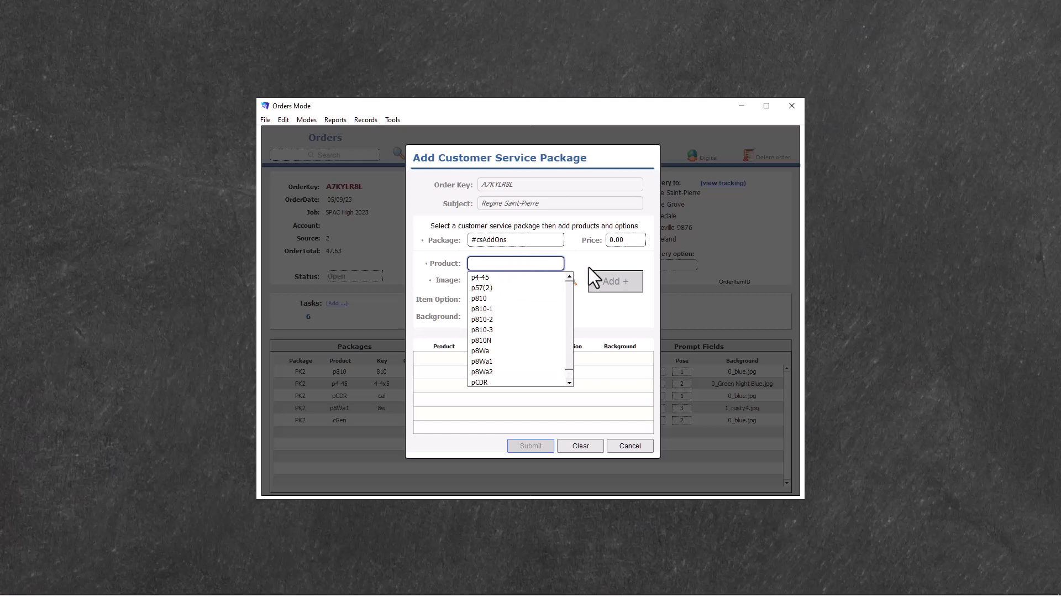
pyautogui.click(569, 383)
pyautogui.click(493, 383)
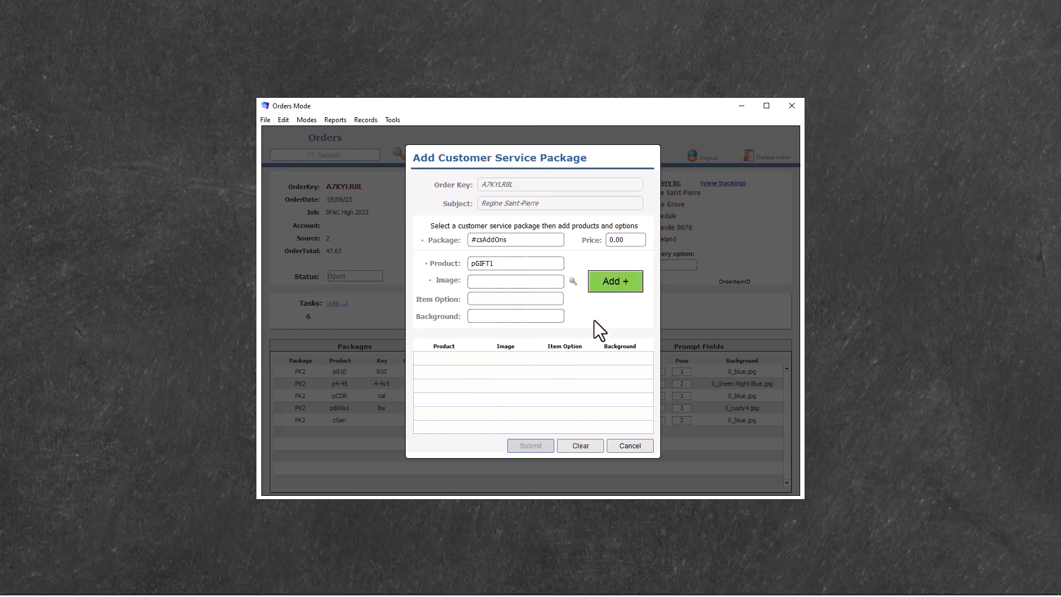
pyautogui.click(549, 278)
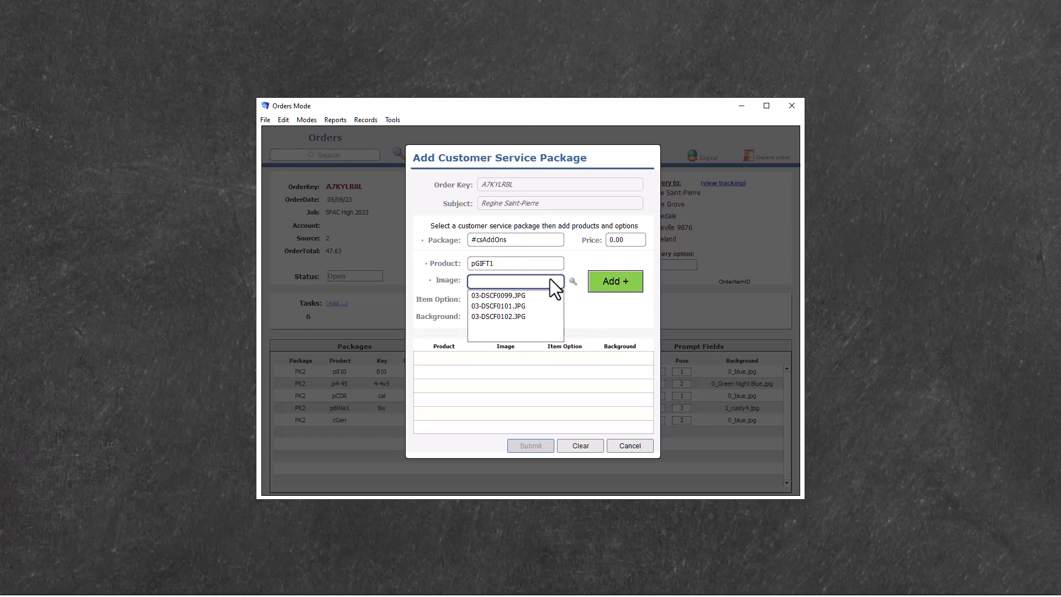
pyautogui.click(520, 295)
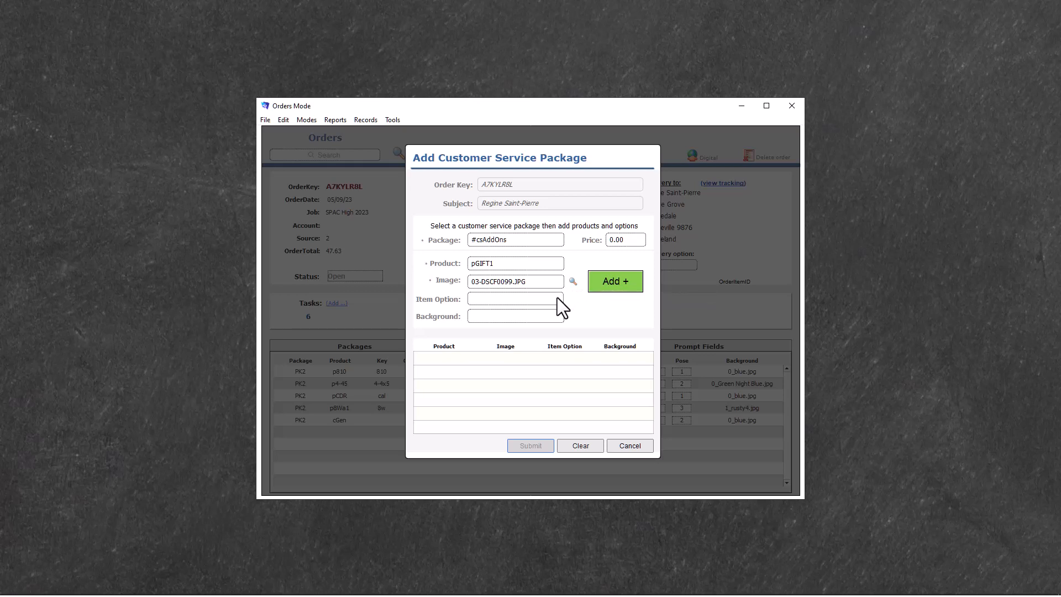
pyautogui.click(550, 315)
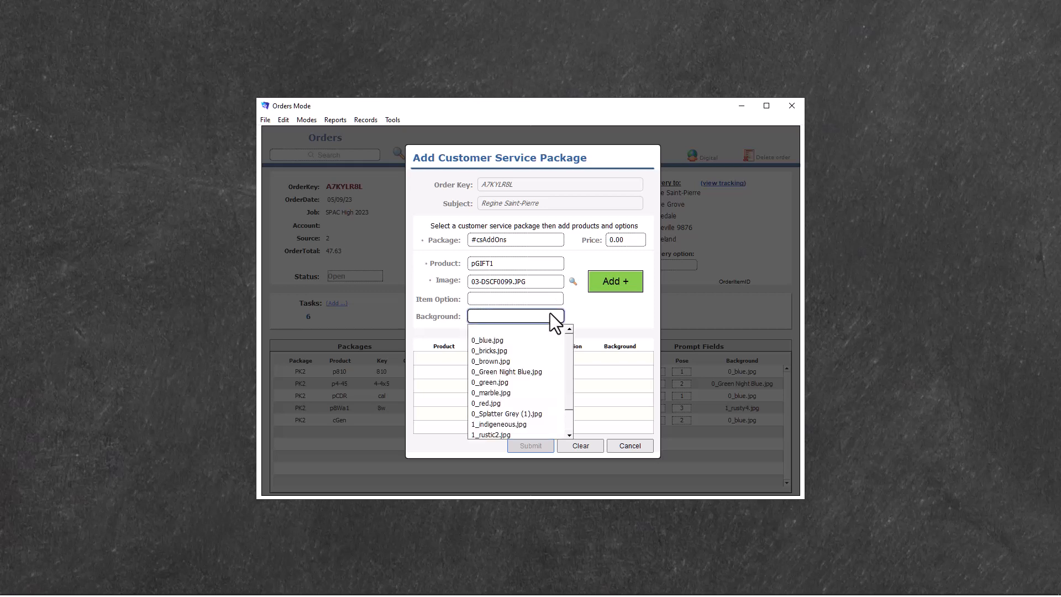
pyautogui.click(512, 351)
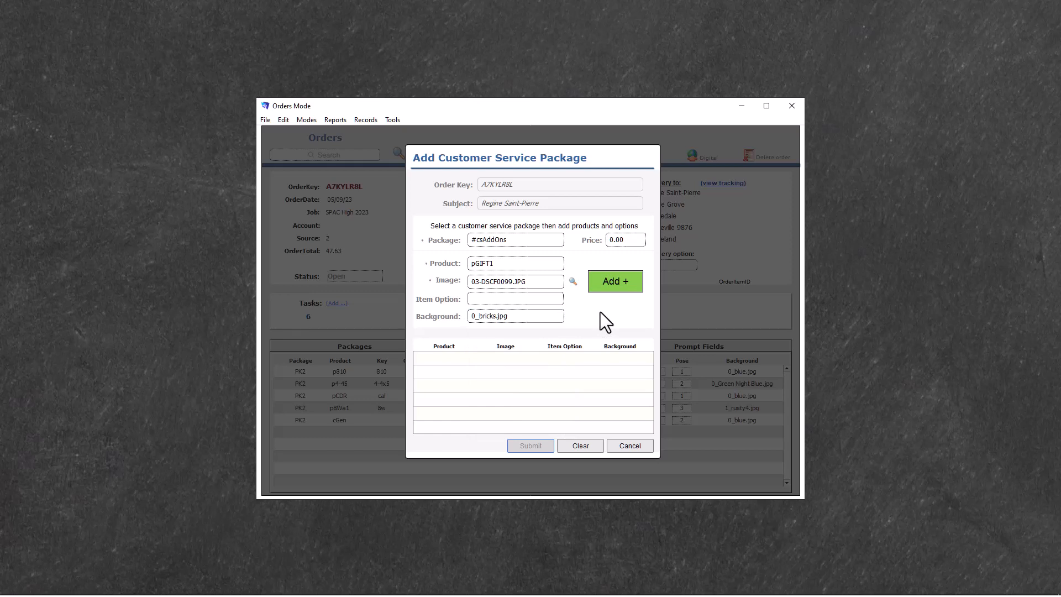
pyautogui.click(629, 285)
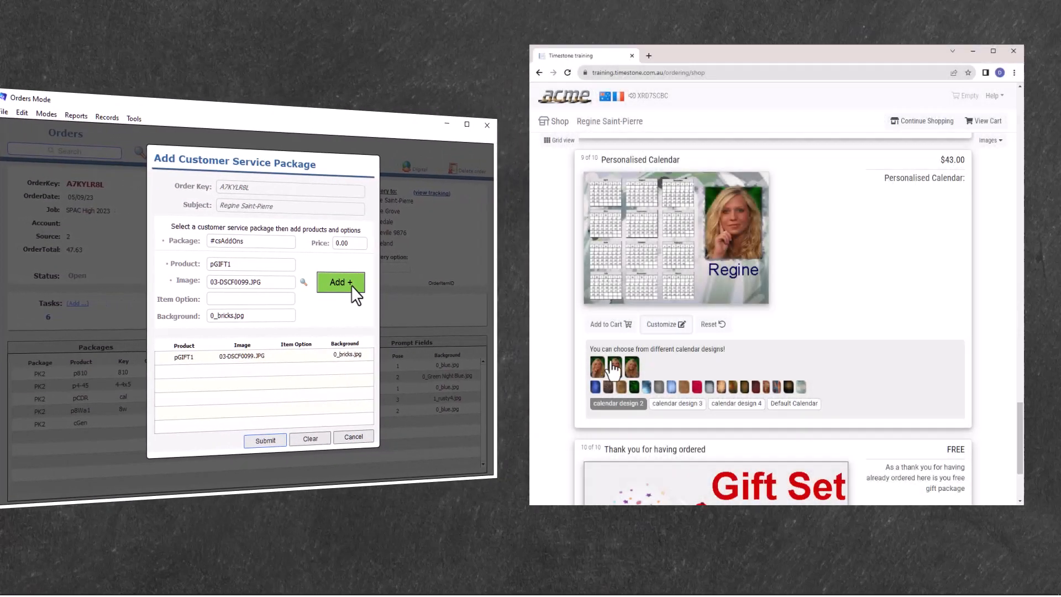
# In the web shop, preview the Personalised Calendar with the third pose and with calendar designs 3 and 4
pyautogui.click(628, 370)
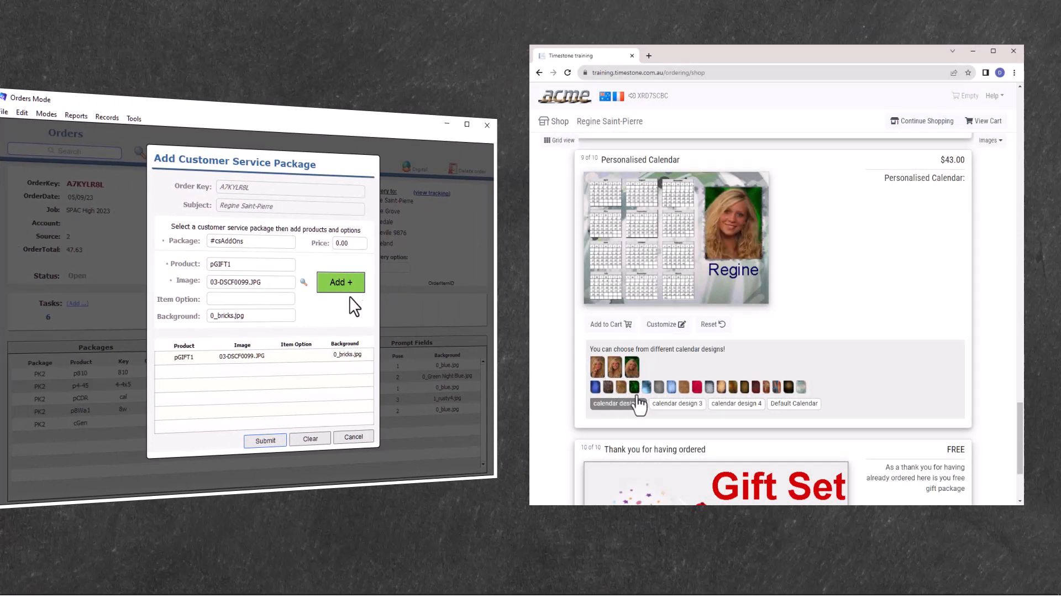
pyautogui.click(678, 404)
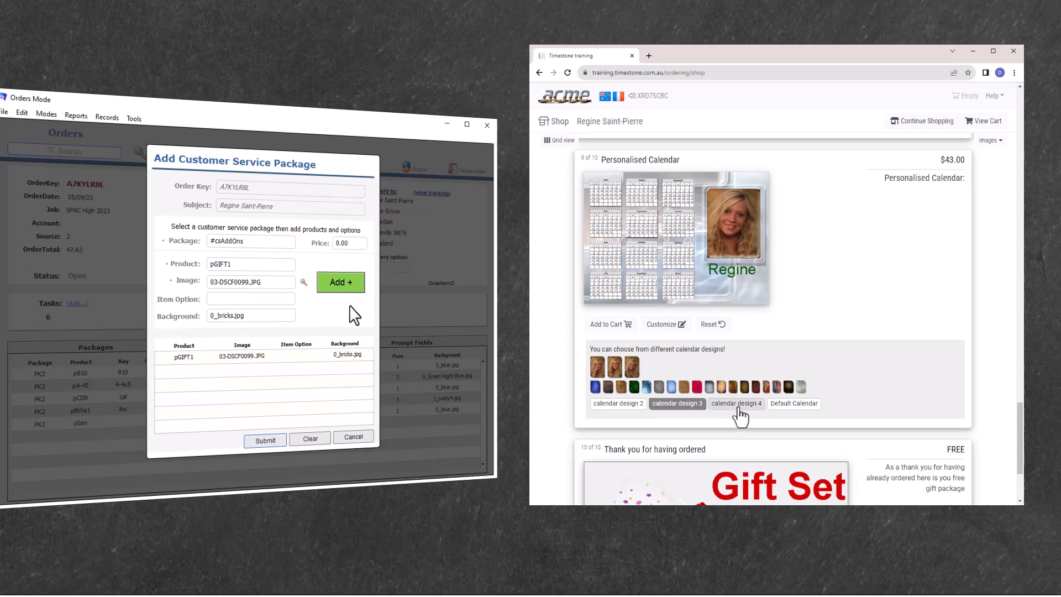
pyautogui.click(735, 409)
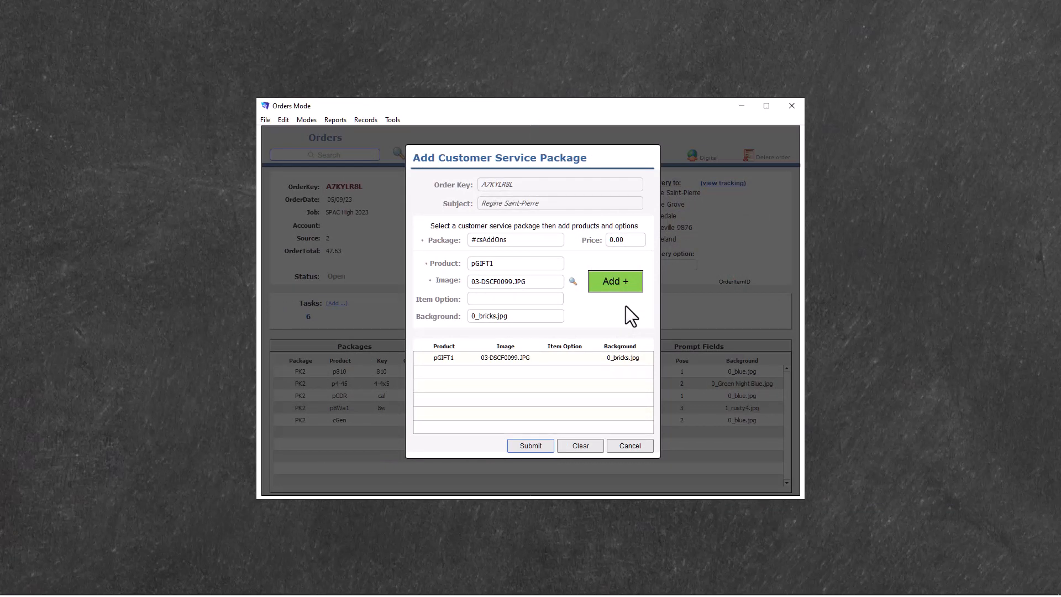
# Back in Orders Mode, add product p8Wa with image 03-DSCF0101.JPG to the customer service package
pyautogui.click(532, 264)
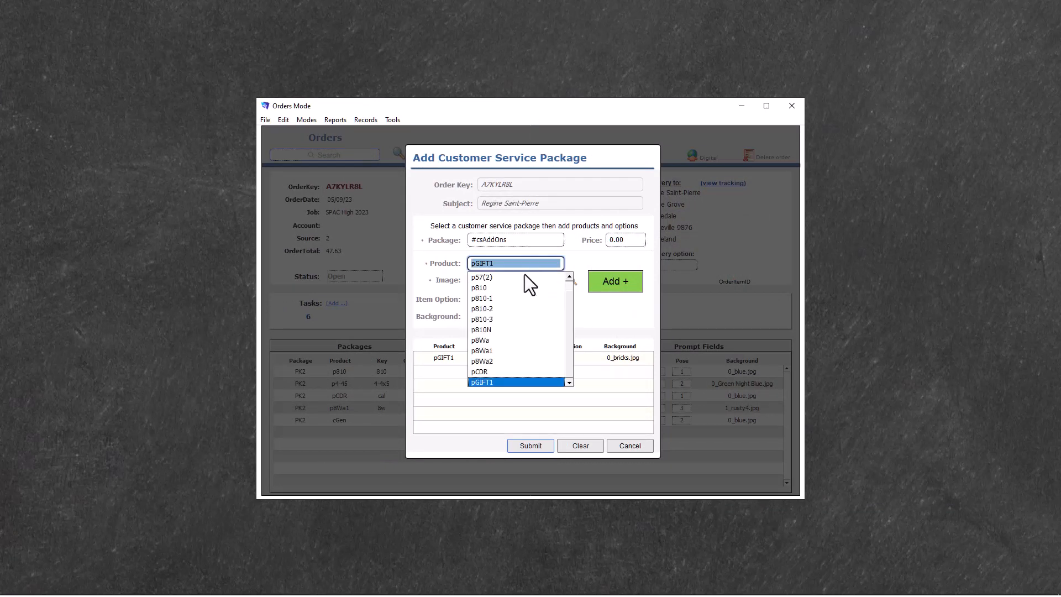
pyautogui.click(493, 341)
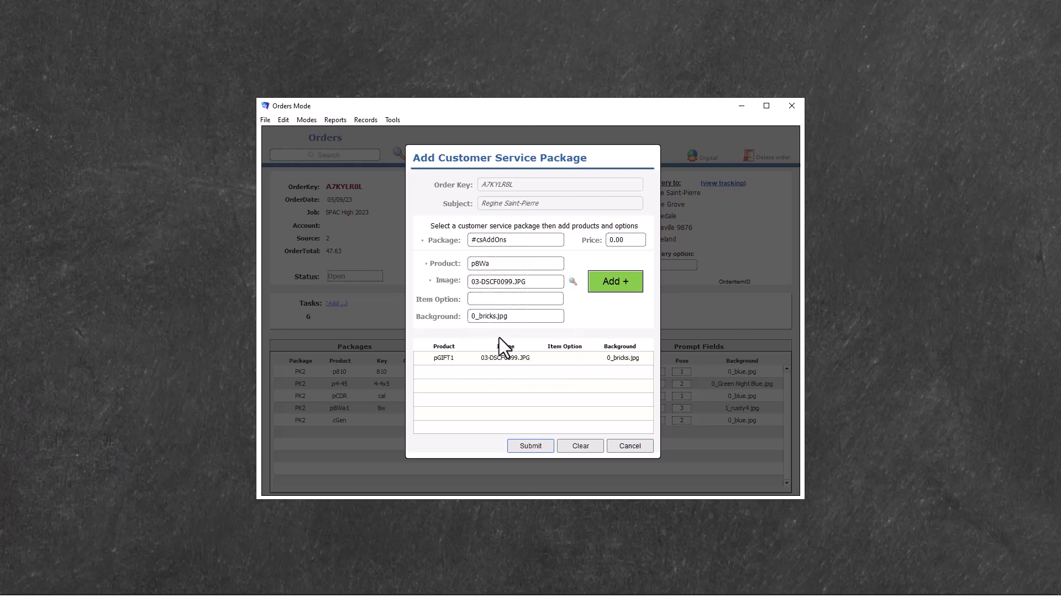
pyautogui.click(520, 283)
pyautogui.click(513, 305)
pyautogui.click(611, 287)
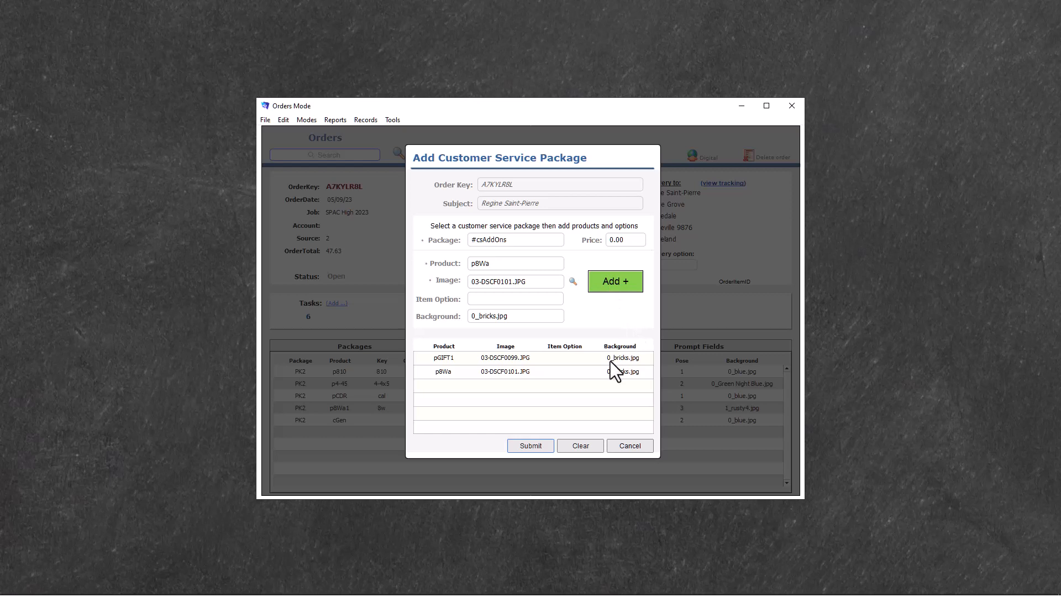
# Clear the package's product list and add product pGIFT1 with image 03-DSCF0099.JPG, keeping the 0_bricks.jpg background
pyautogui.click(584, 445)
pyautogui.click(523, 267)
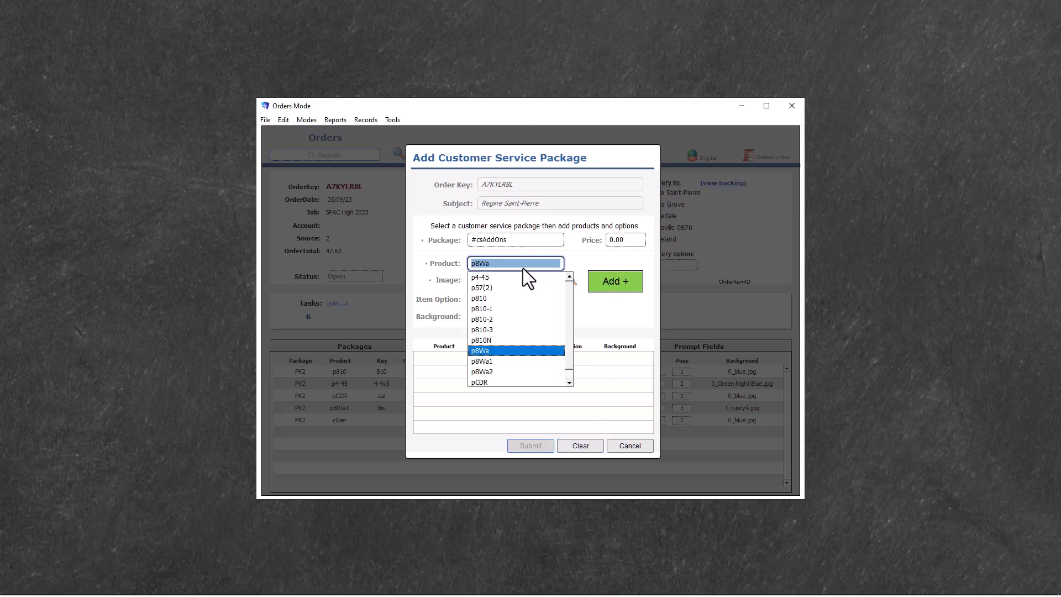
pyautogui.click(569, 382)
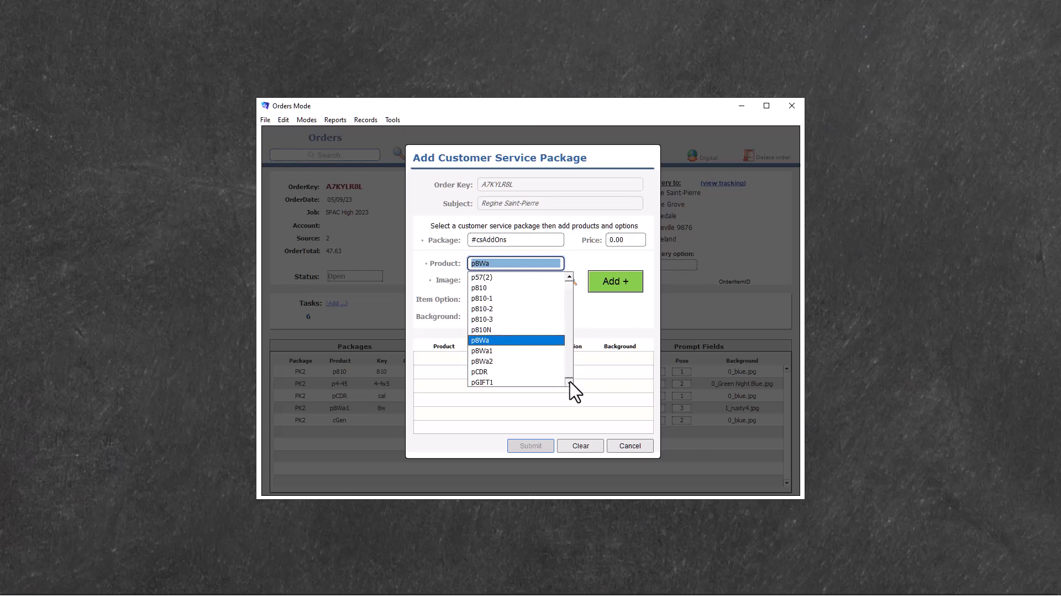
pyautogui.click(509, 382)
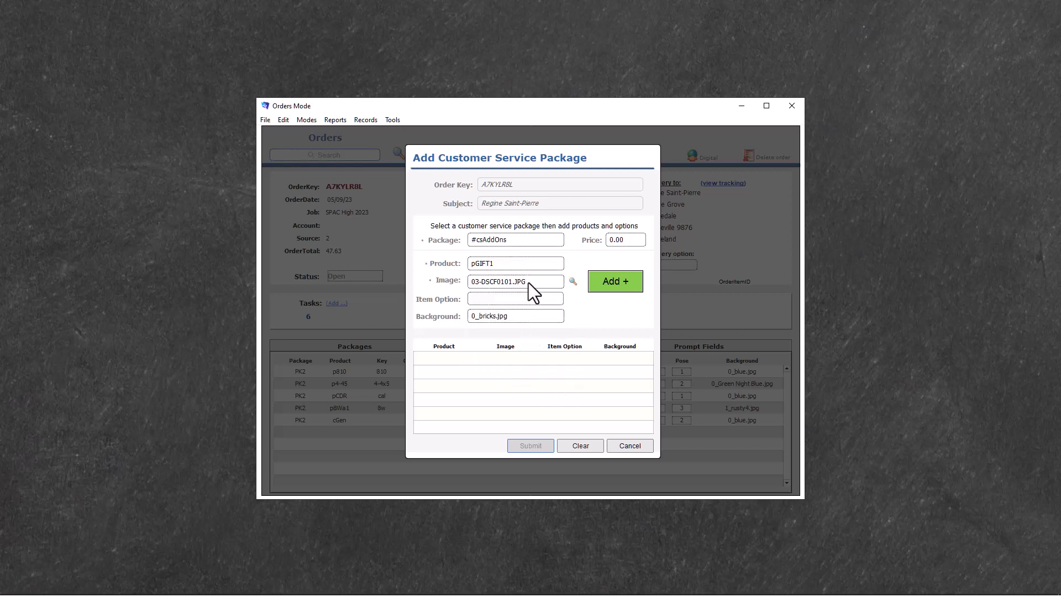
pyautogui.click(528, 283)
pyautogui.click(518, 293)
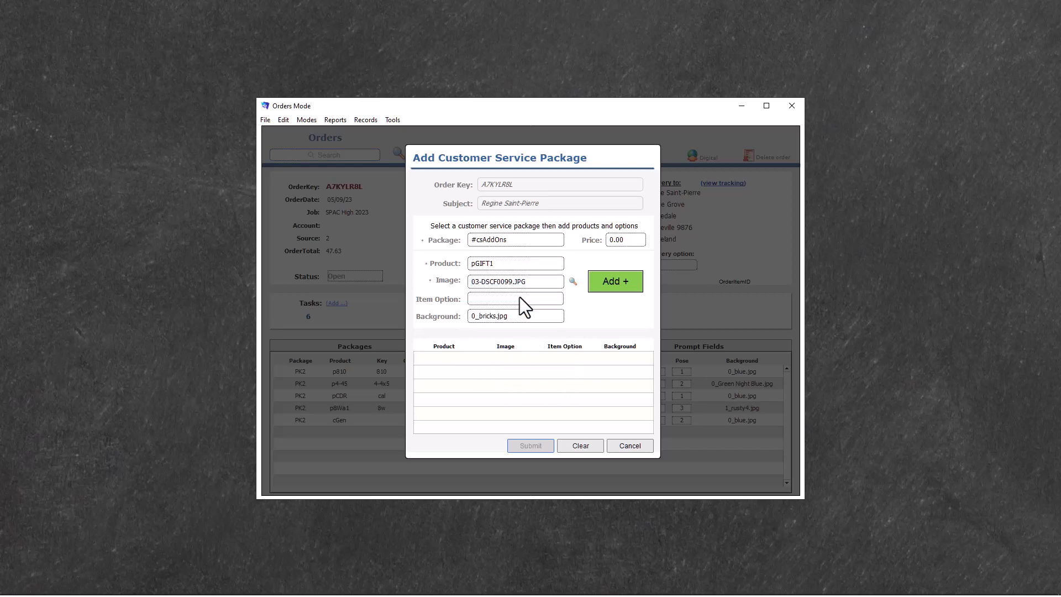
pyautogui.click(635, 283)
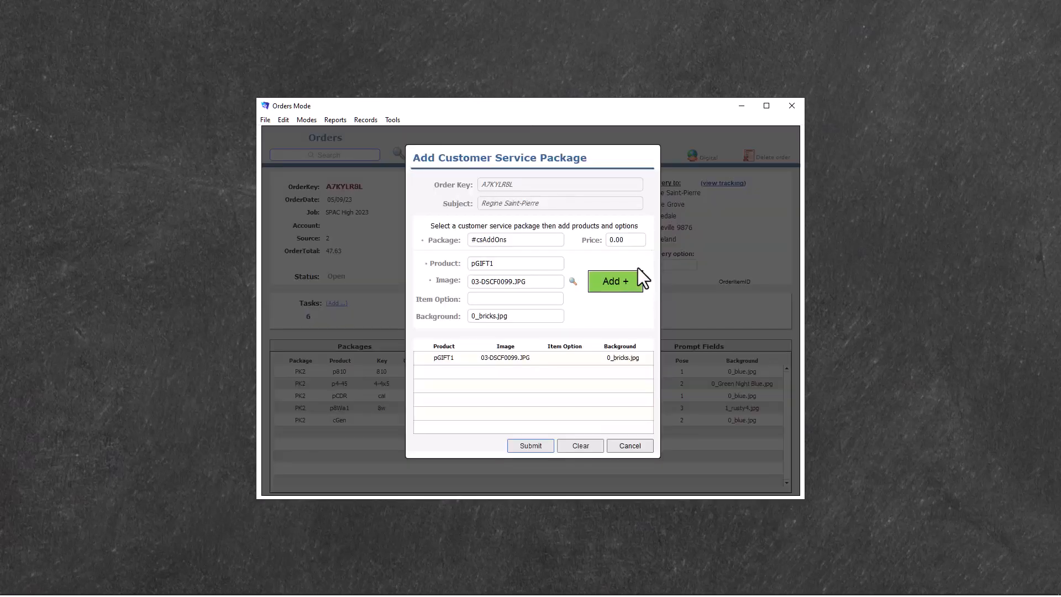
# Keep the #csAddOns package's price at 0.00 and submit the customer service package to the order
pyautogui.click(637, 239)
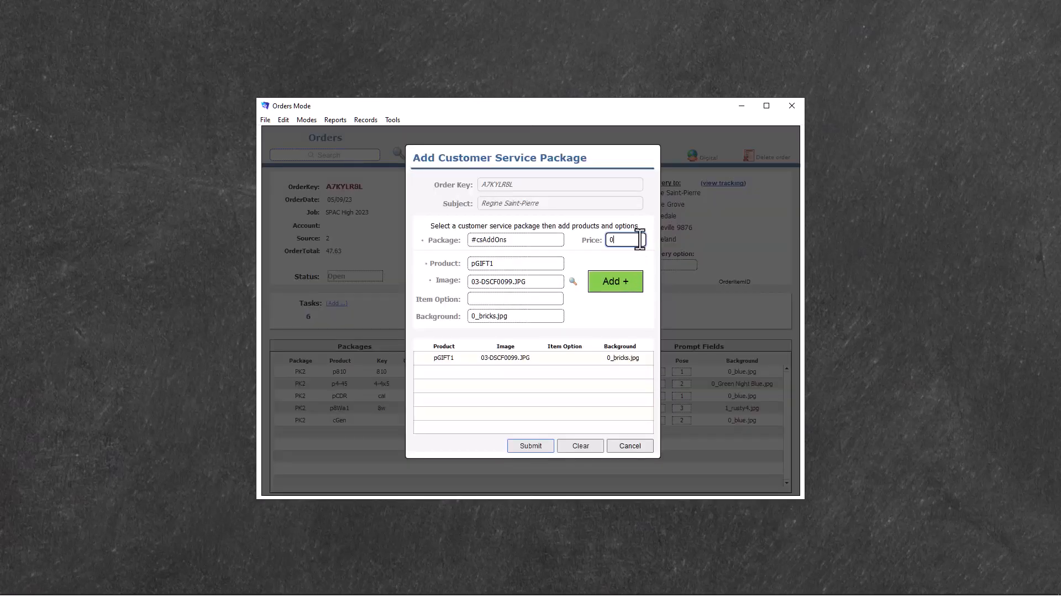
pyautogui.click(641, 259)
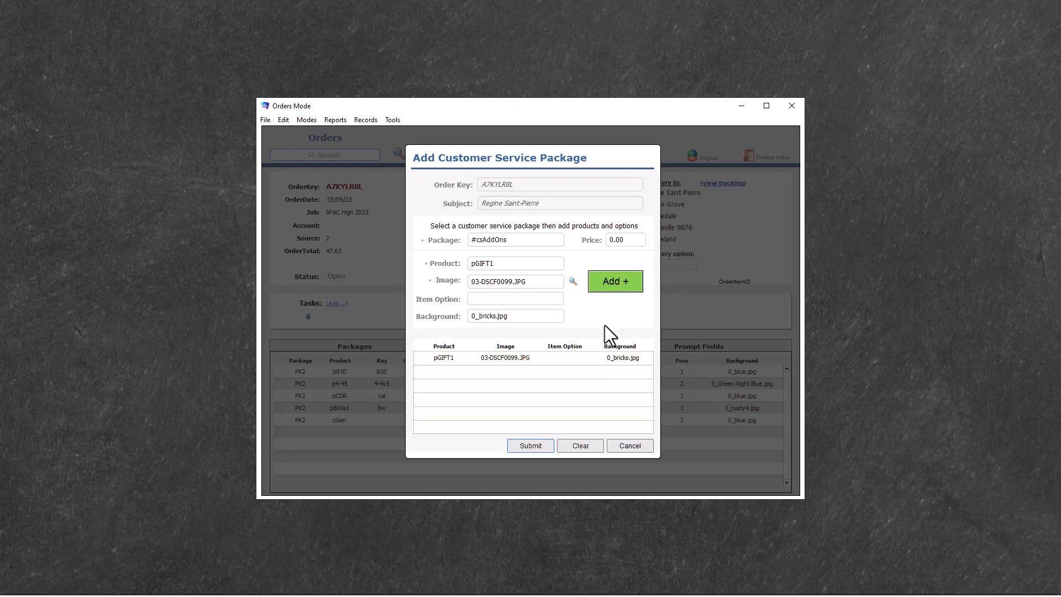
pyautogui.click(538, 444)
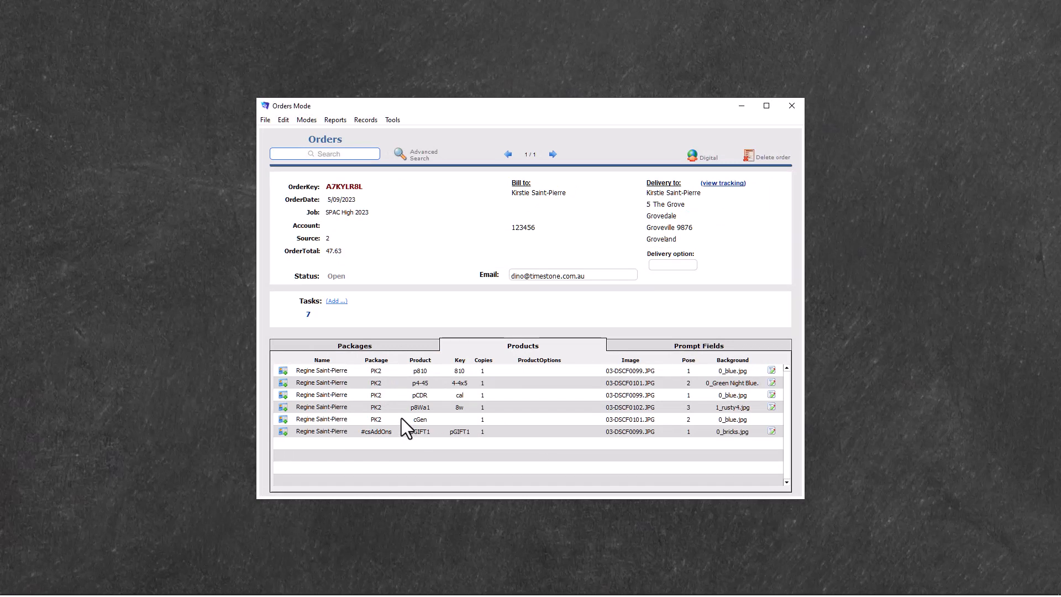
# Check the order's package list, switch to Fulfill and preview the #csAddOns package's print product
pyautogui.click(390, 343)
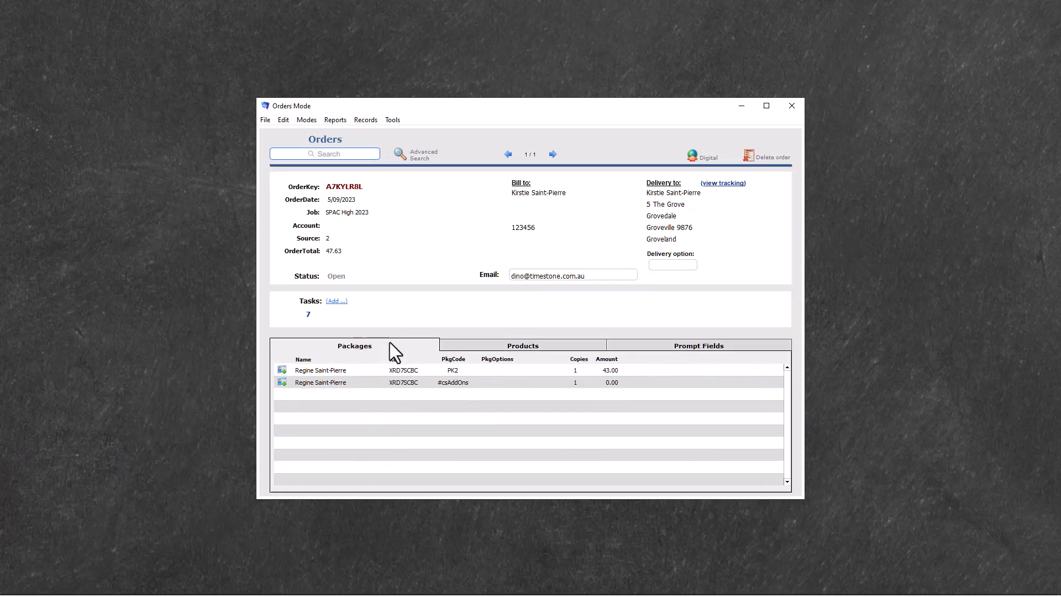
pyautogui.click(480, 344)
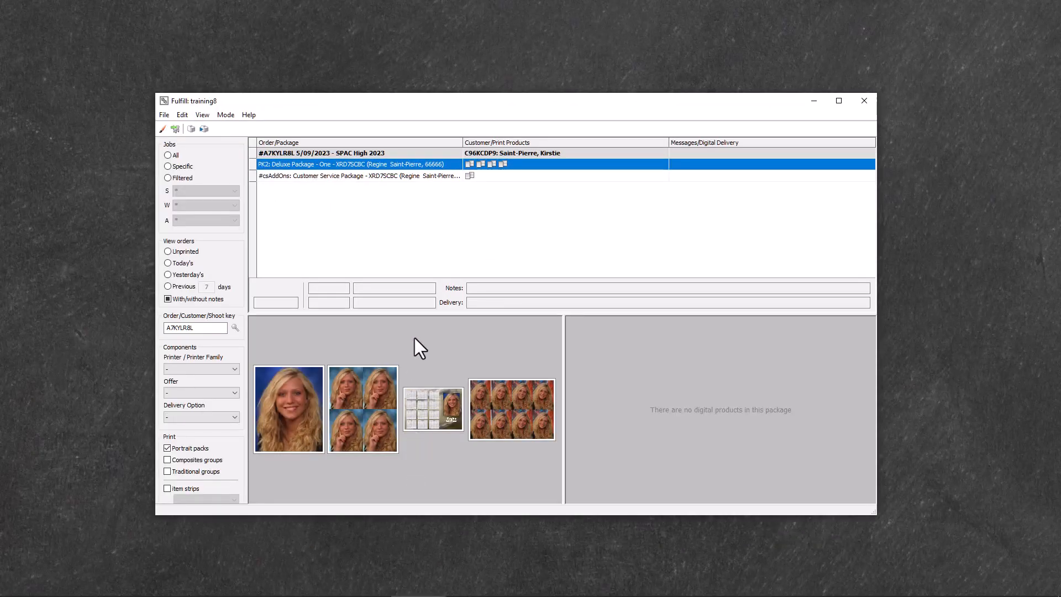
pyautogui.click(432, 179)
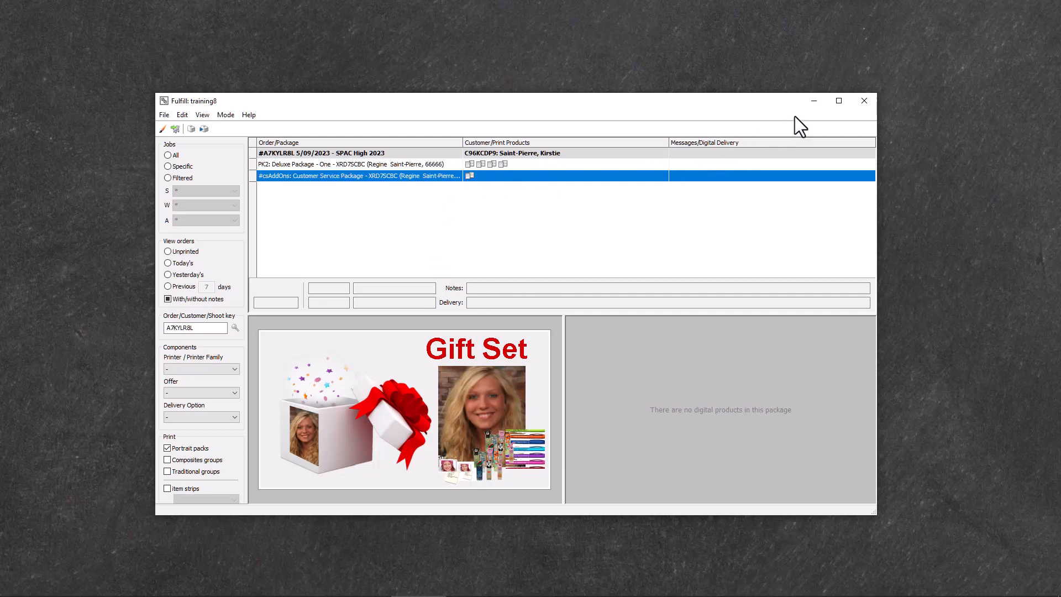
pyautogui.click(823, 107)
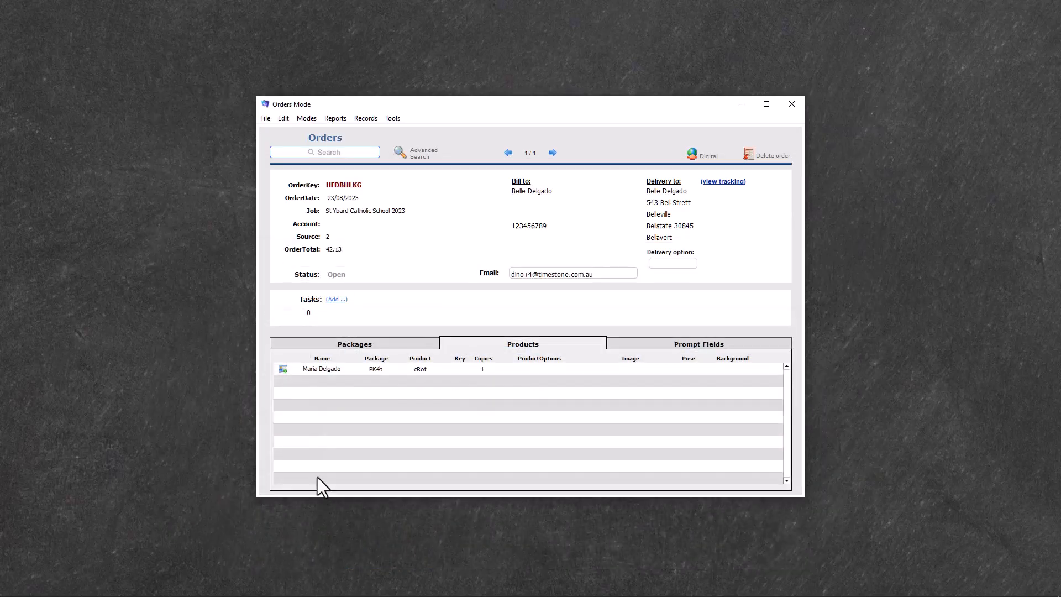
# In Orders Mode, start a customer service package for the St Ybard Catholic School 2023 order's subject, choosing package #csDIG
pyautogui.click(282, 370)
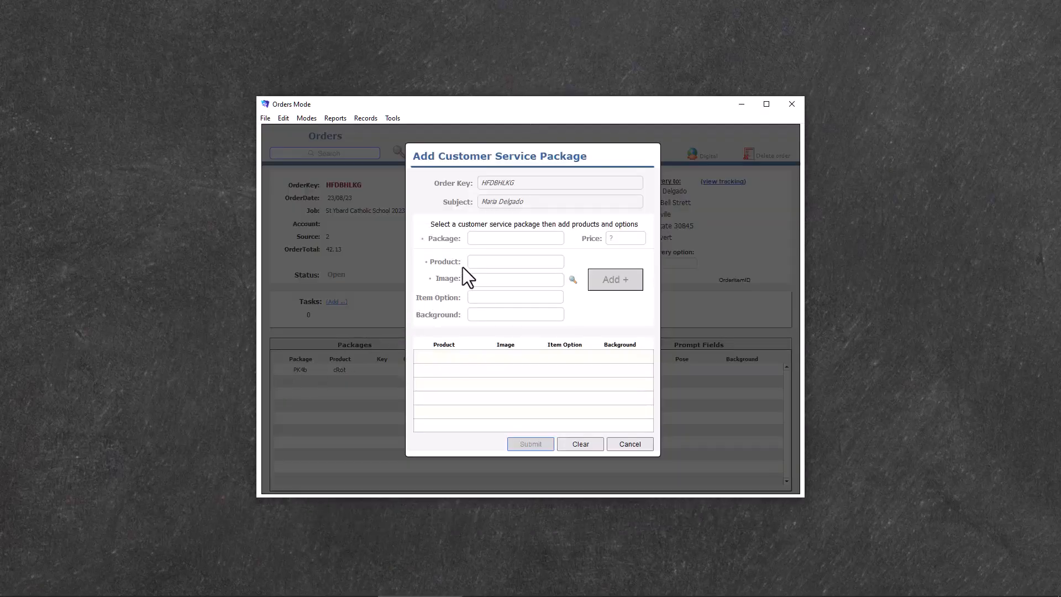
pyautogui.click(502, 242)
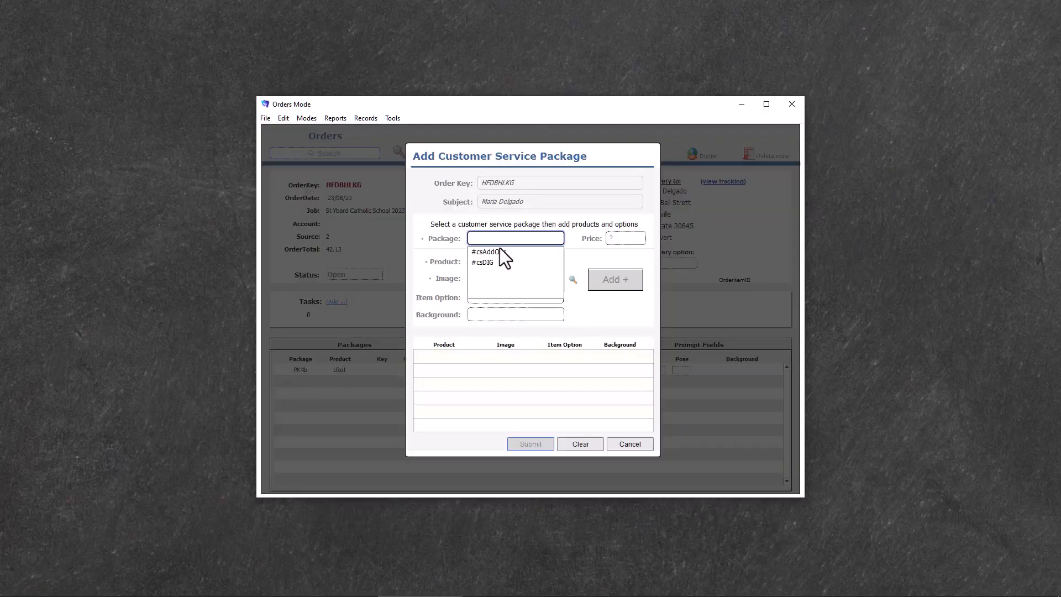
pyautogui.click(489, 263)
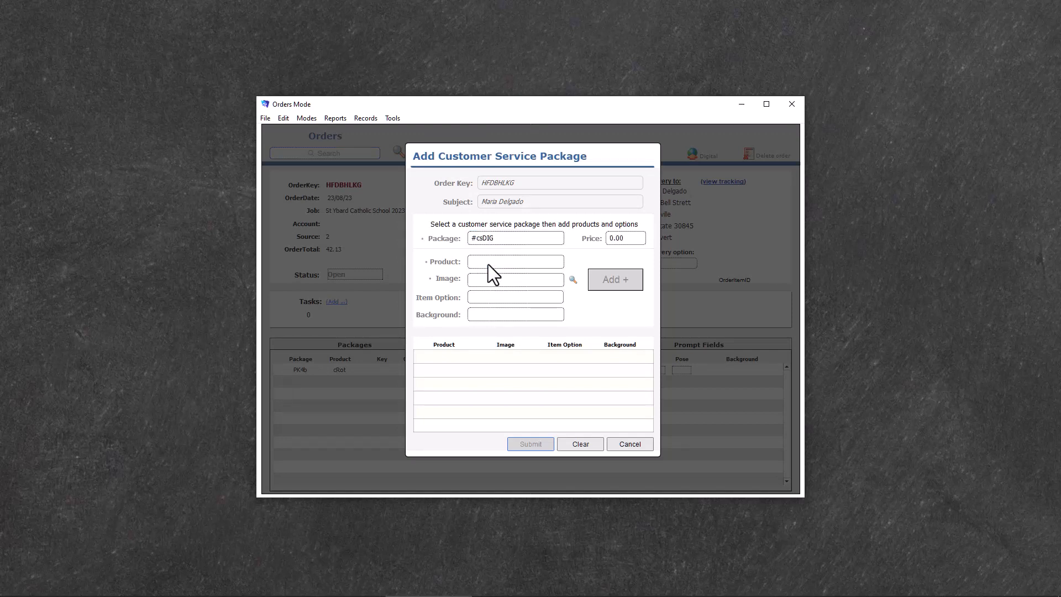
# Choose product dImg_H and the subject's JPG image for the #csDIG package
pyautogui.click(489, 263)
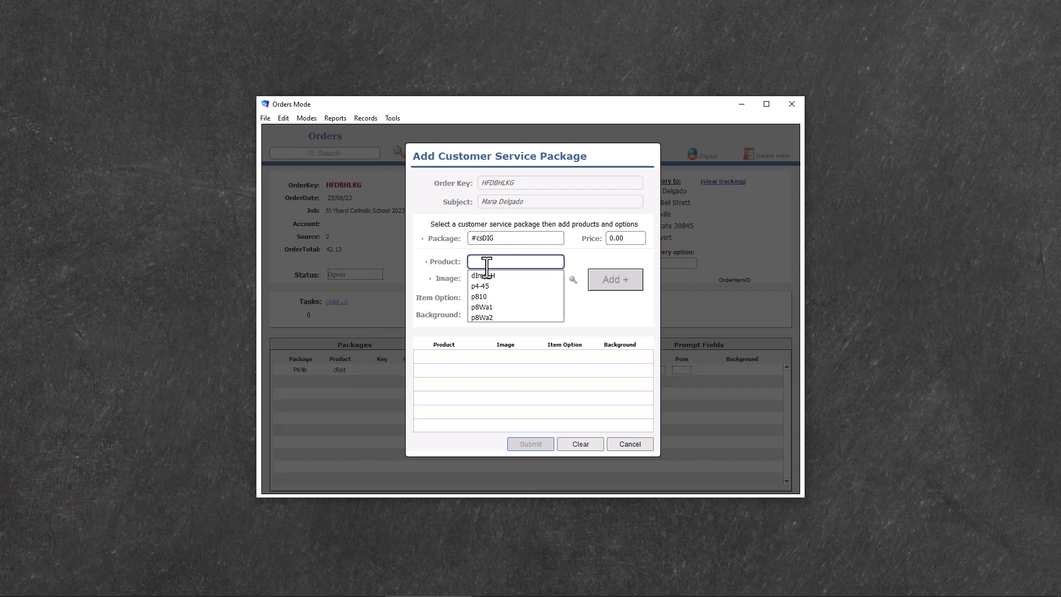
pyautogui.click(480, 275)
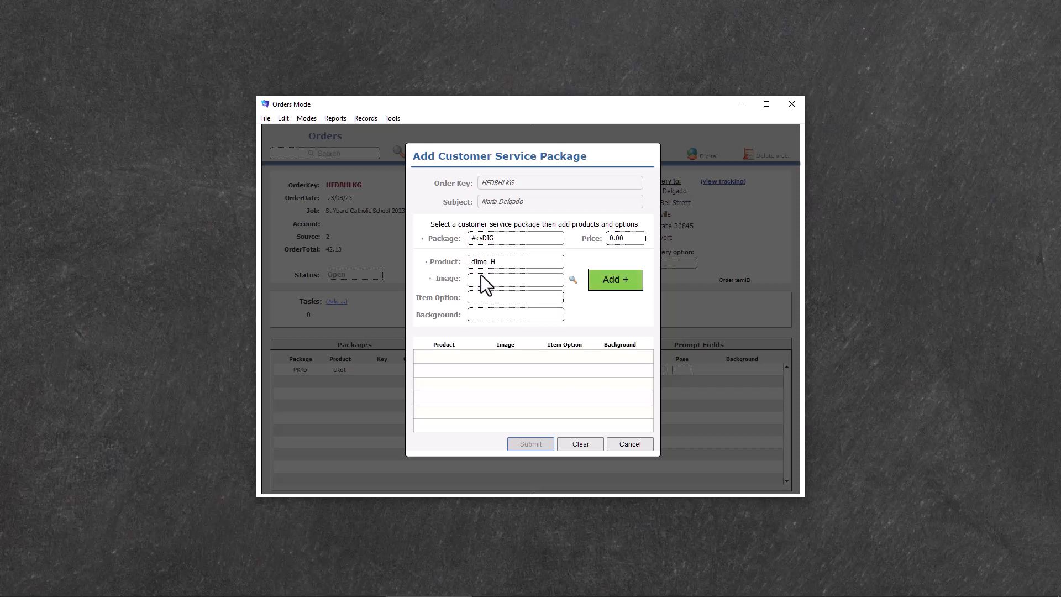
pyautogui.click(480, 276)
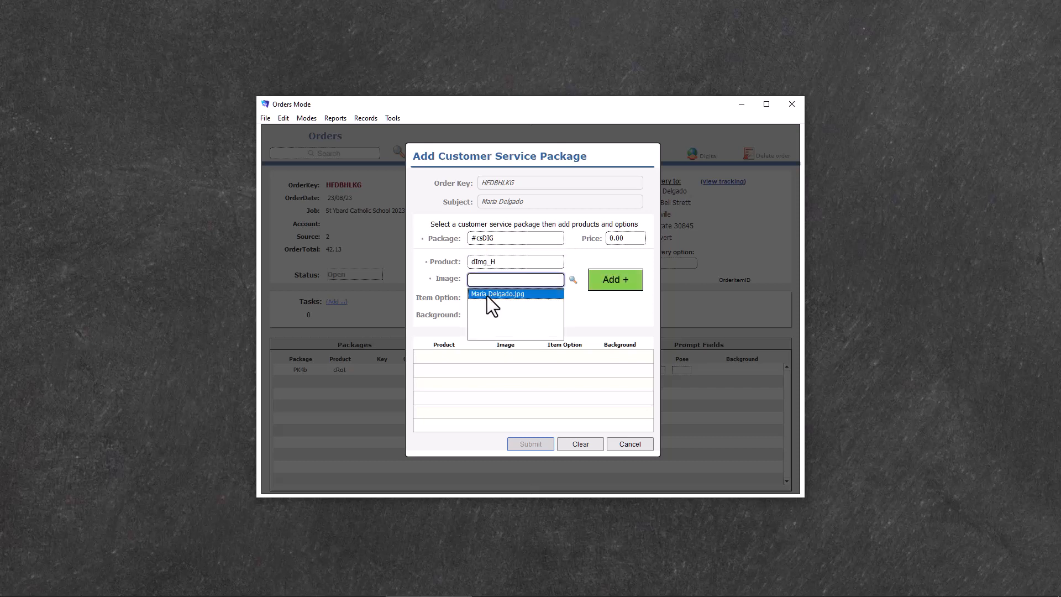
pyautogui.click(486, 296)
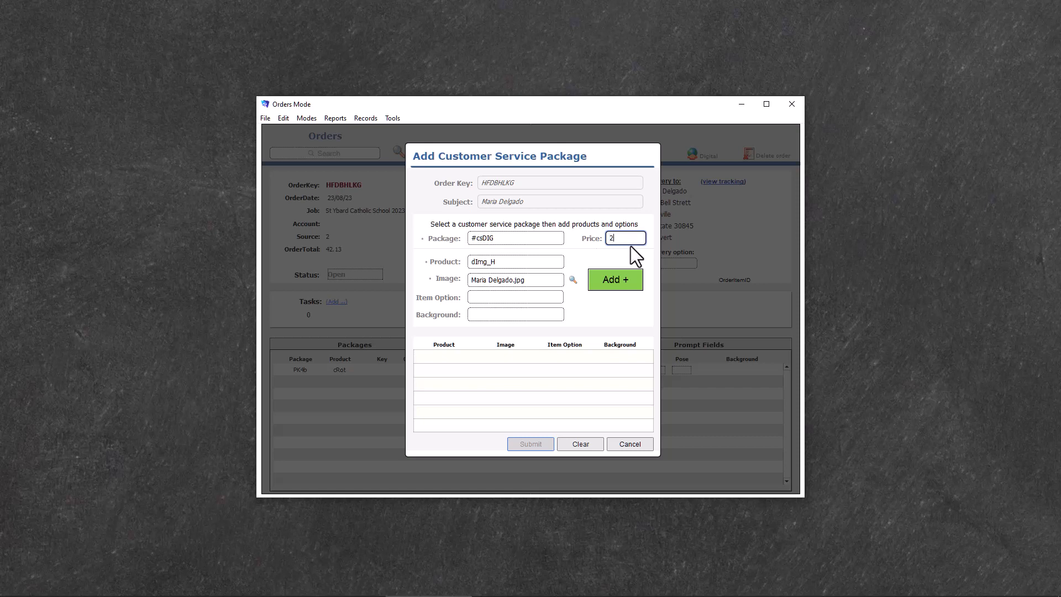
# Set the #csDIG package's price to 20.00, add the chosen product to its list and submit the package
pyautogui.press('Tab')
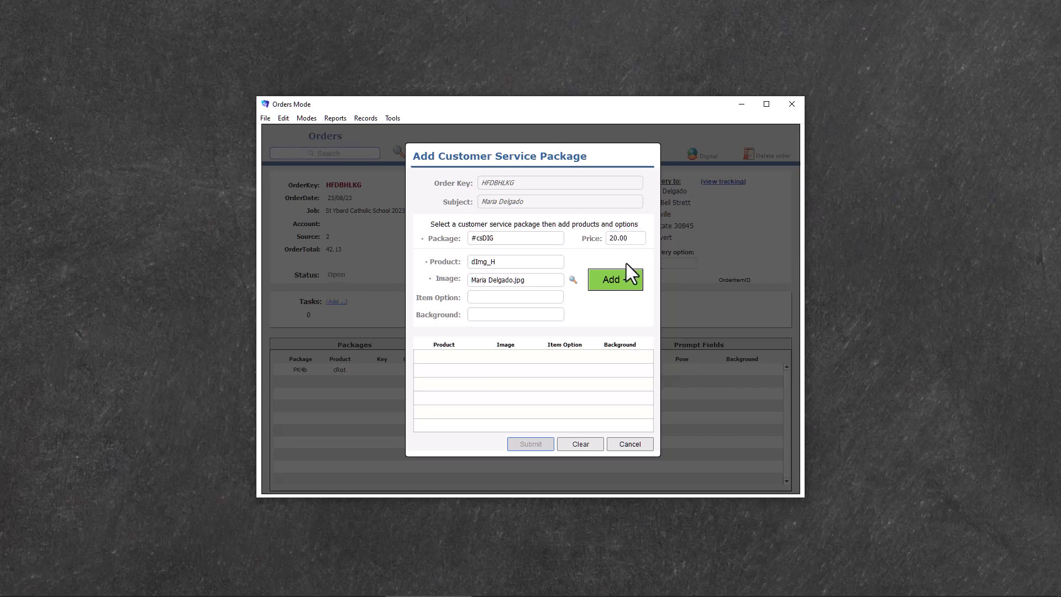
pyautogui.click(625, 289)
pyautogui.click(530, 444)
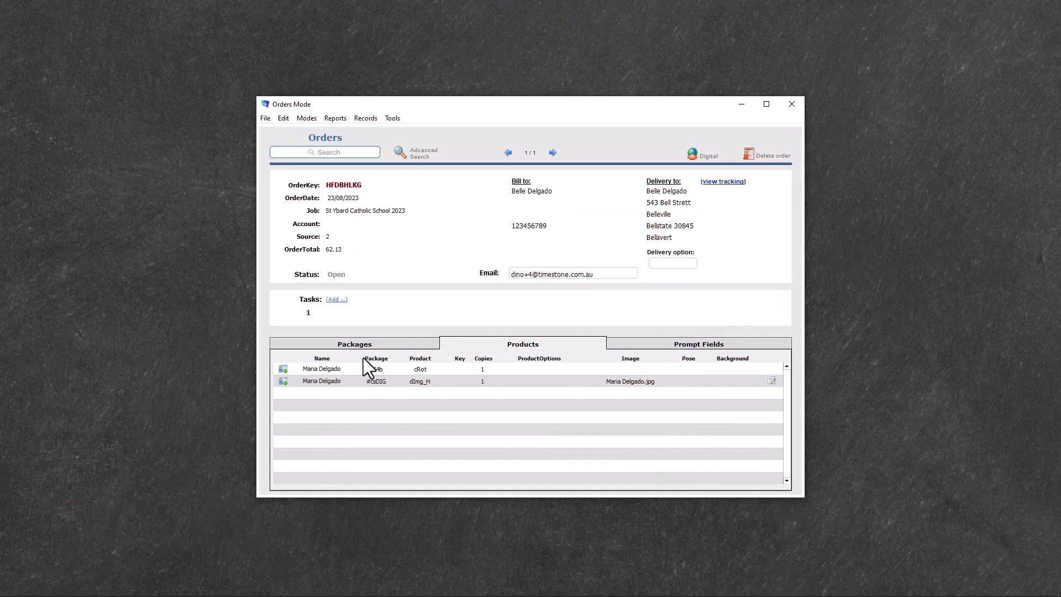
# View the order's logged task for the added package, and in Fulfill preview the #csDIG Digital Add Ons package
pyautogui.click(308, 314)
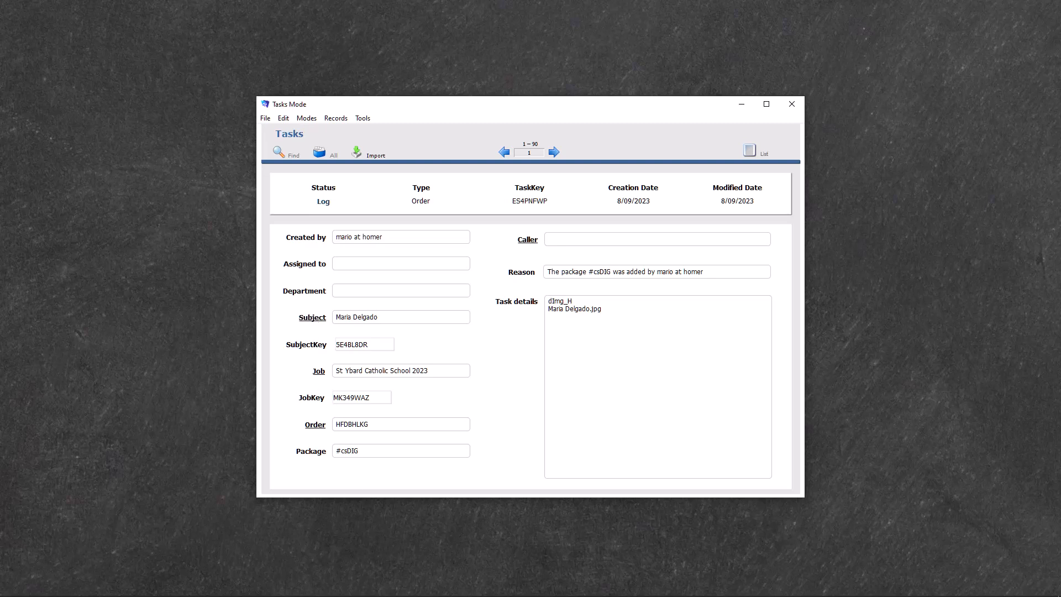
pyautogui.hotkey('alt', 'Tab')
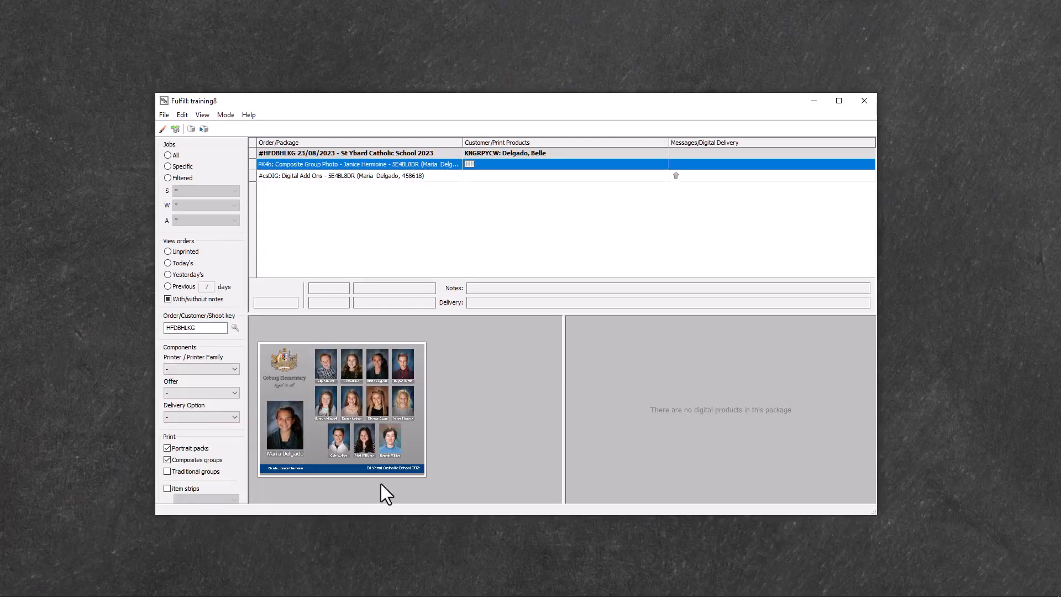
pyautogui.click(366, 177)
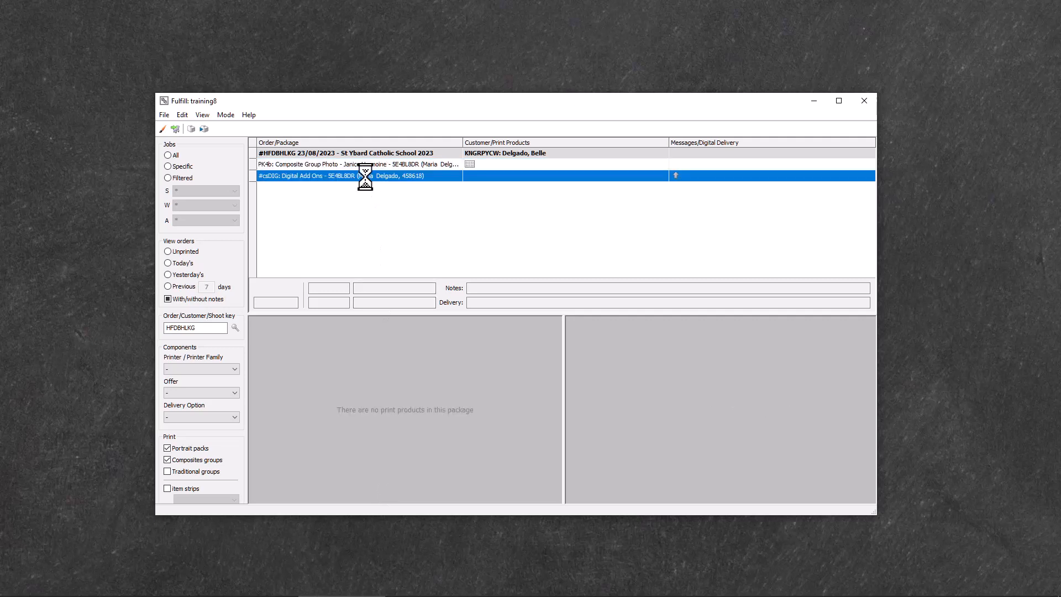